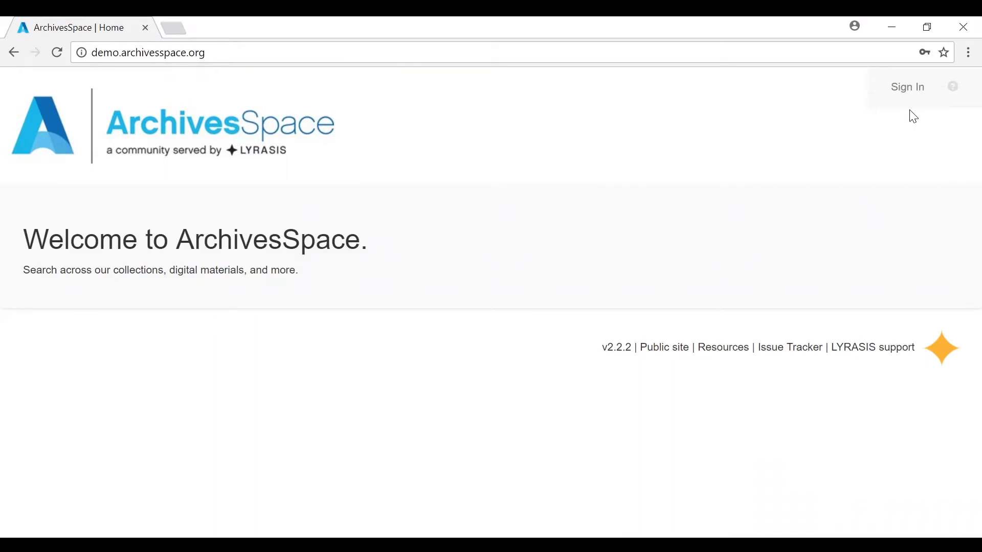
Sign in to the ArchivesSpace staff interface with the autofilled admin credentials.
click(910, 99)
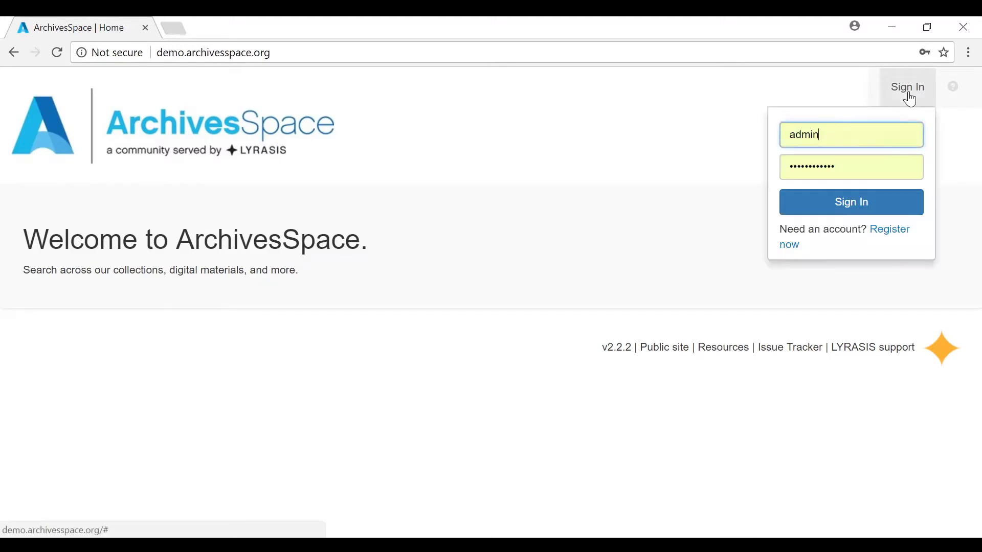
click(891, 201)
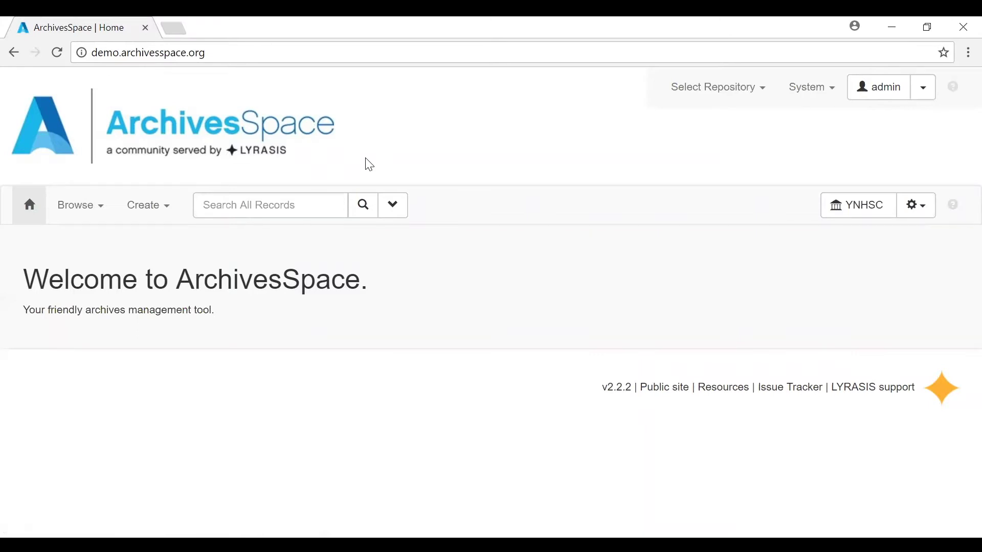
Look through the Create menu's submenus to see which record types can be created.
click(175, 215)
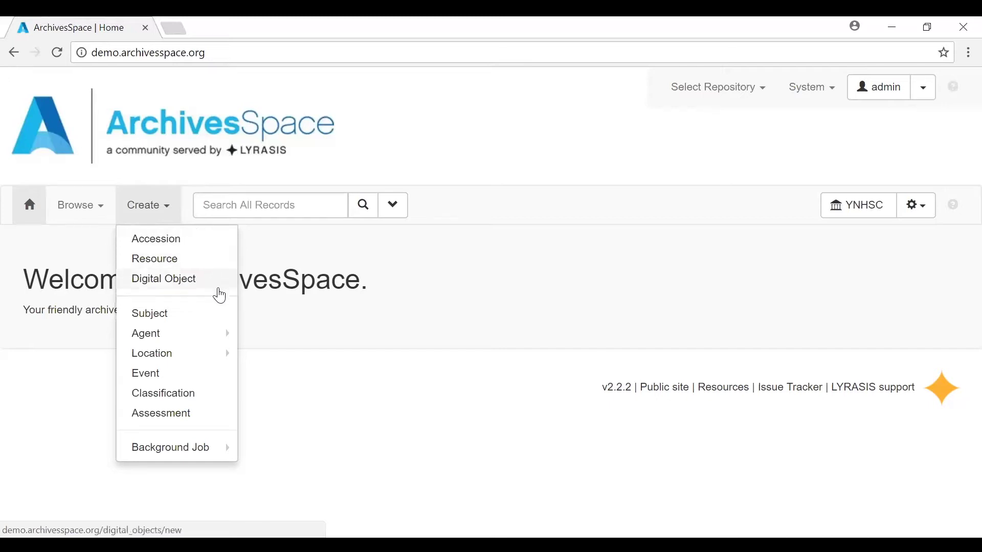
mouse_move(217, 454)
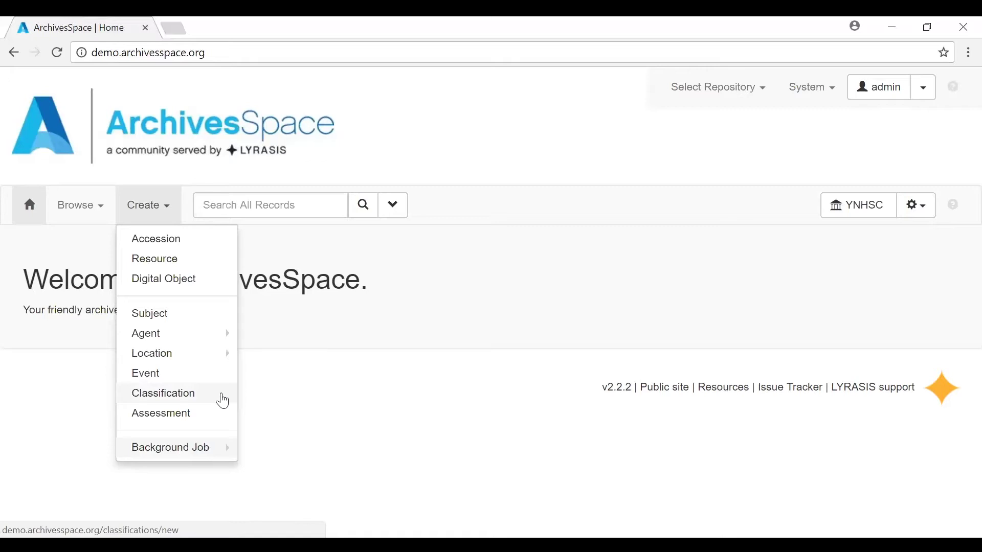
mouse_move(214, 357)
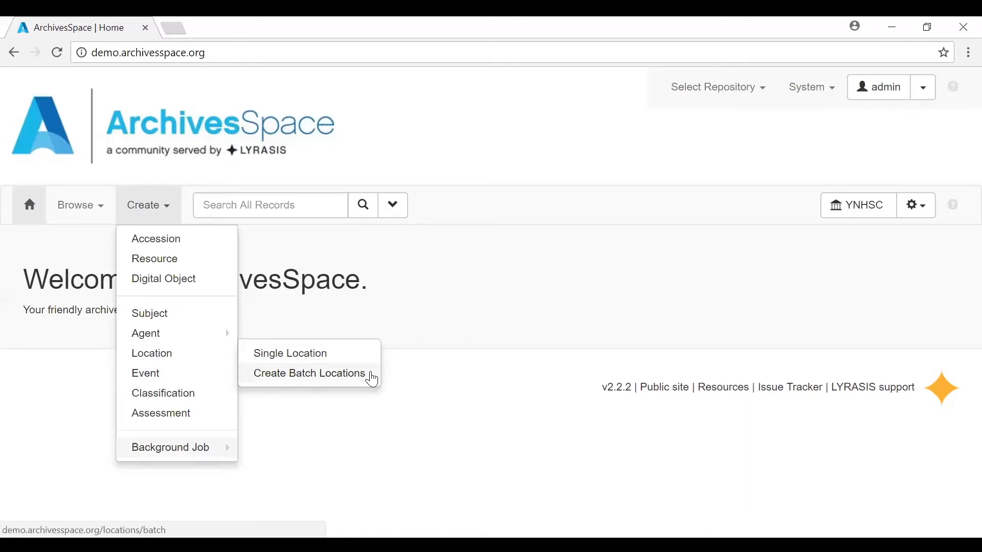
mouse_move(226, 337)
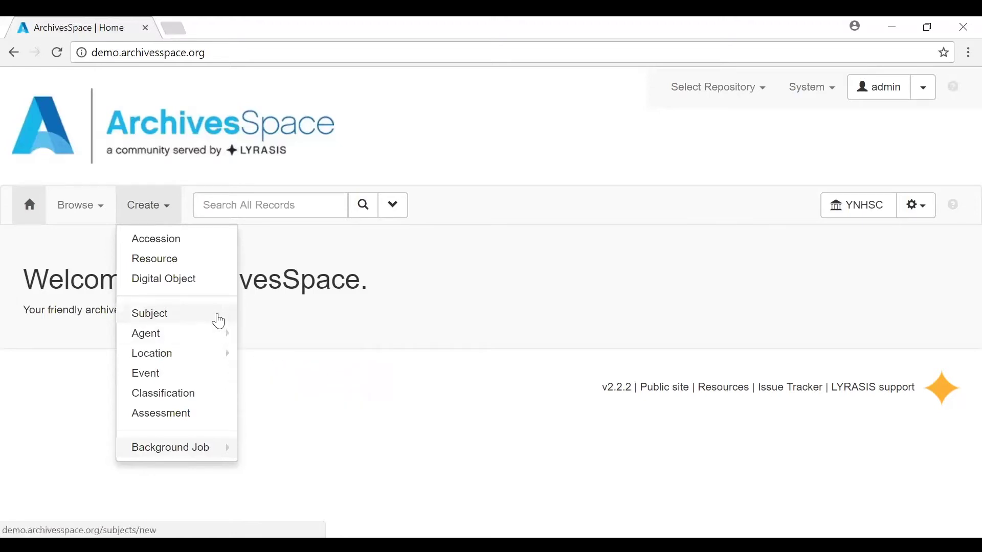
click(214, 259)
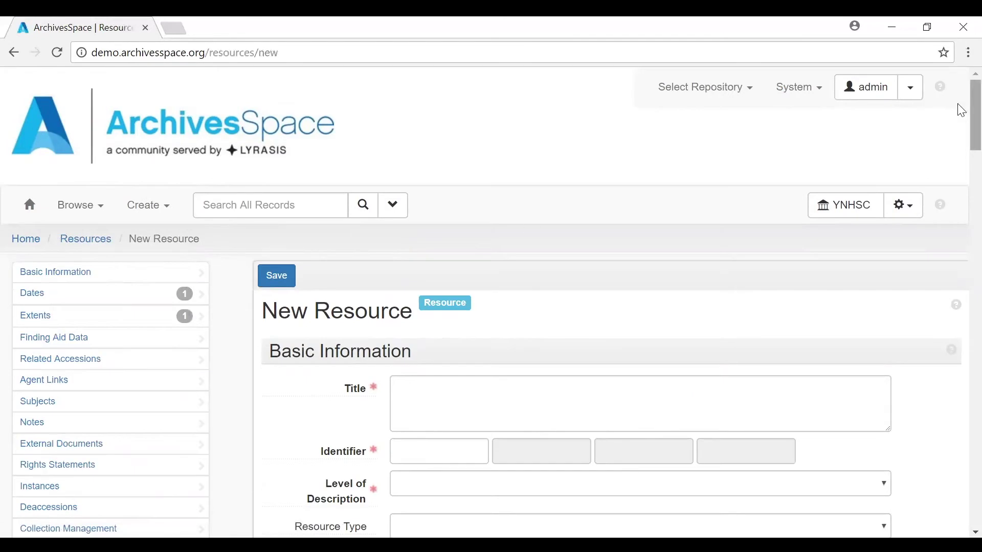
scroll(961, 136, down, 1)
drag(962, 136, 961, 51)
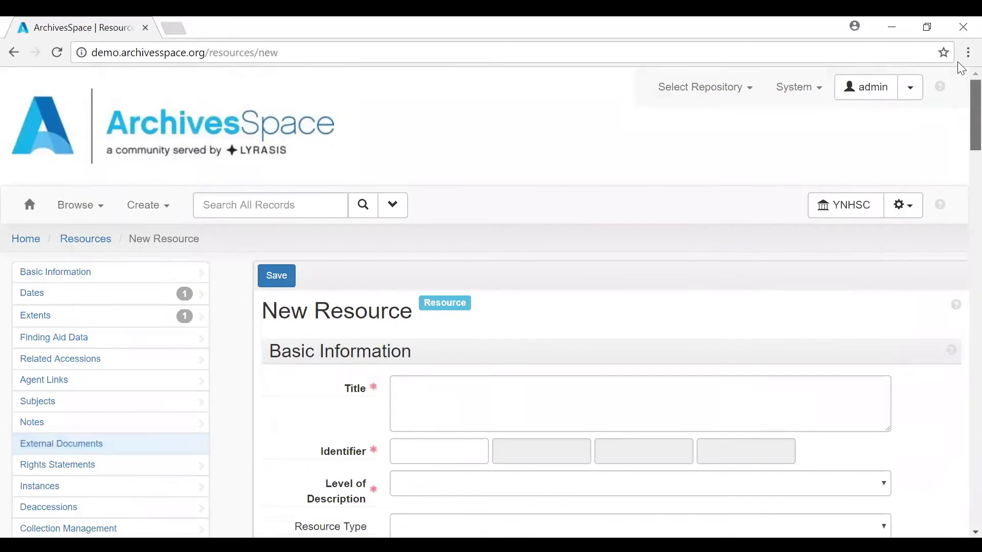
click(81, 205)
View the Resources list and the Resource default values page, then return to Resources.
click(118, 268)
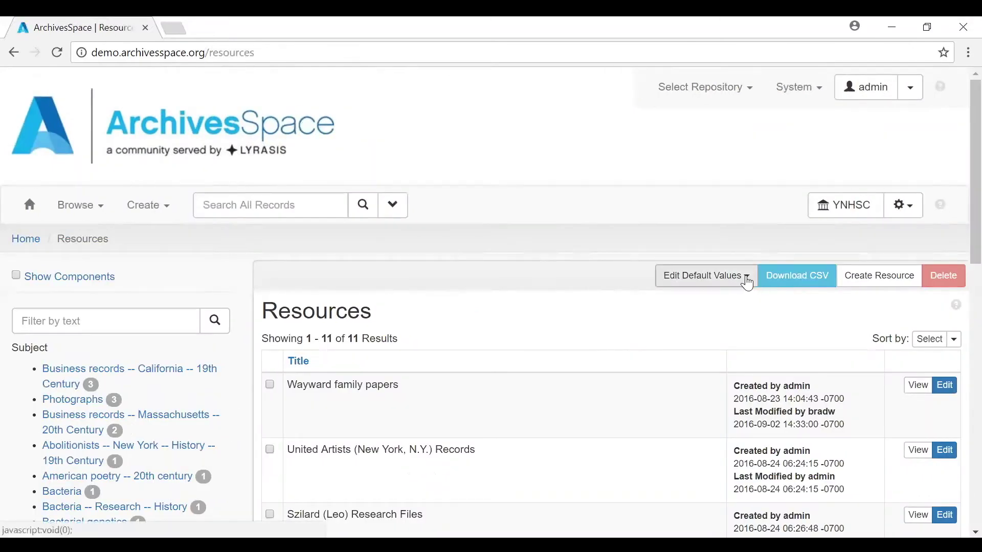
click(747, 281)
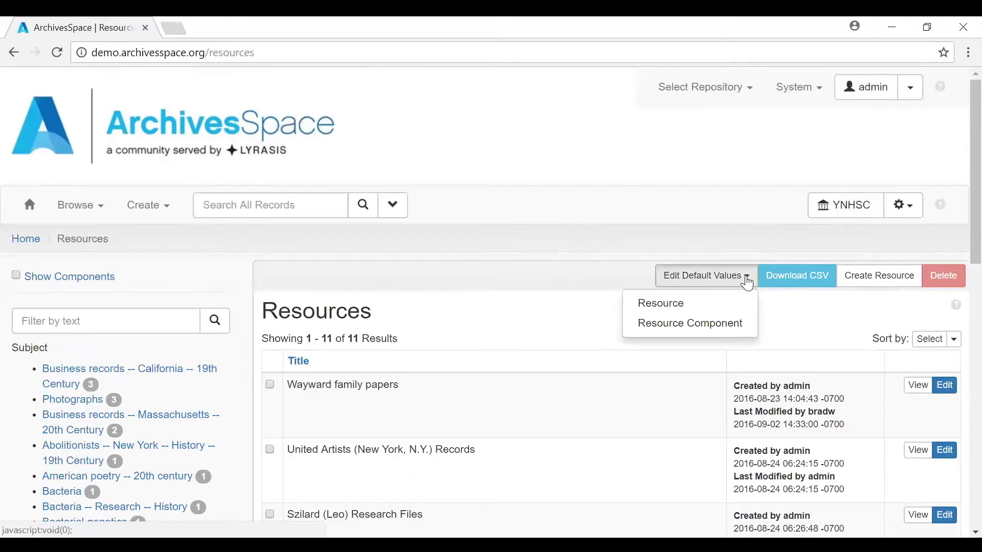
click(730, 309)
scroll(958, 133, down, 3)
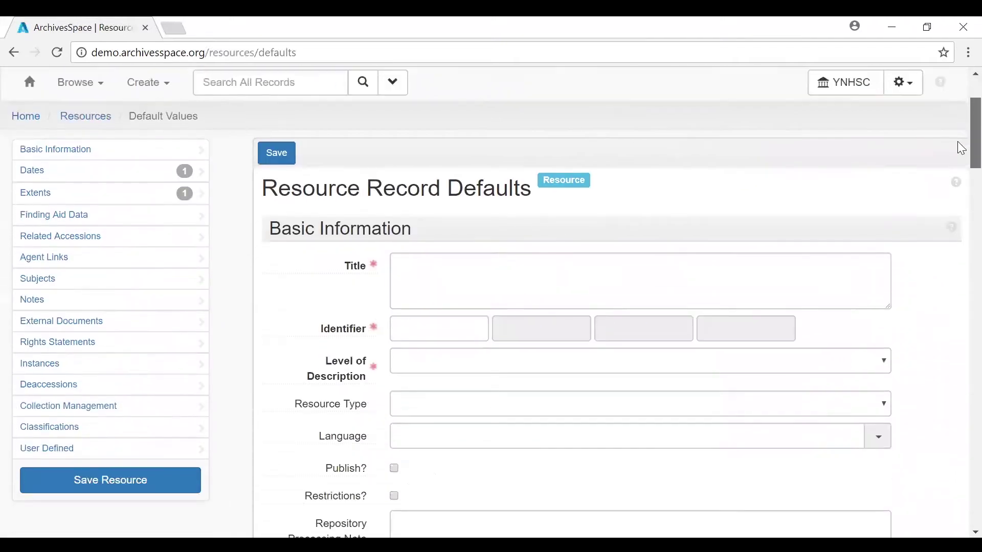
scroll(94, 223, up, 4)
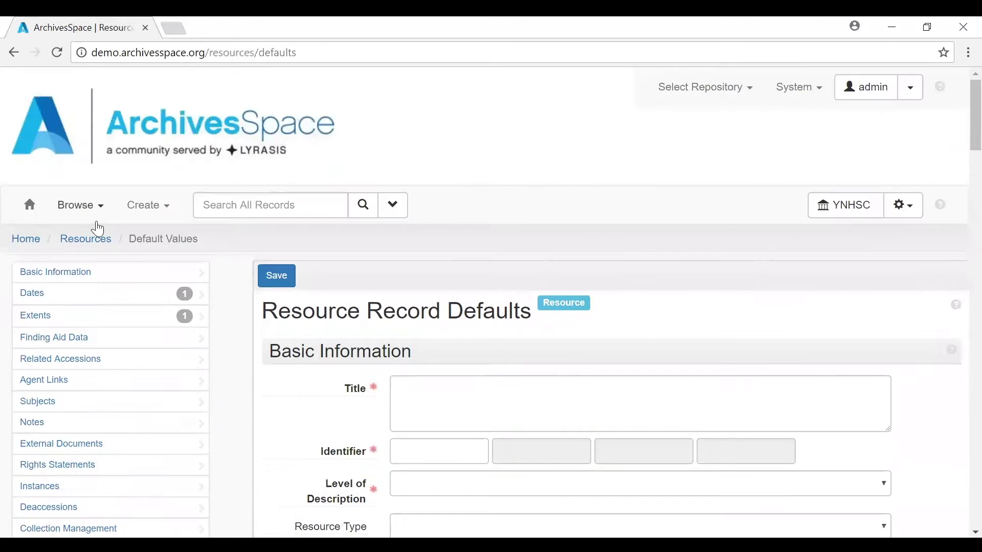
click(96, 204)
click(113, 259)
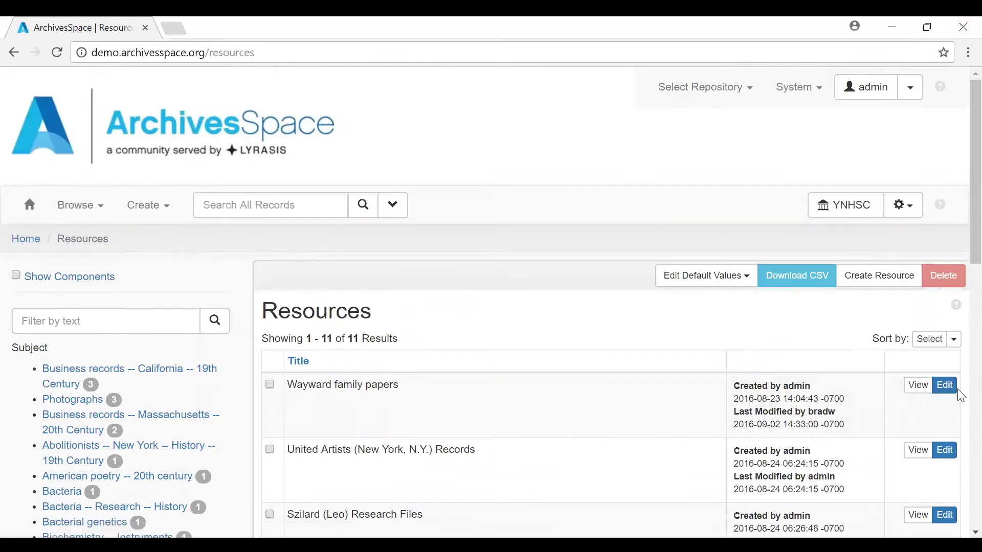
Open the Wayward Family papers record (YNHSC.MSS.1776) and scroll through its series and notes.
click(921, 392)
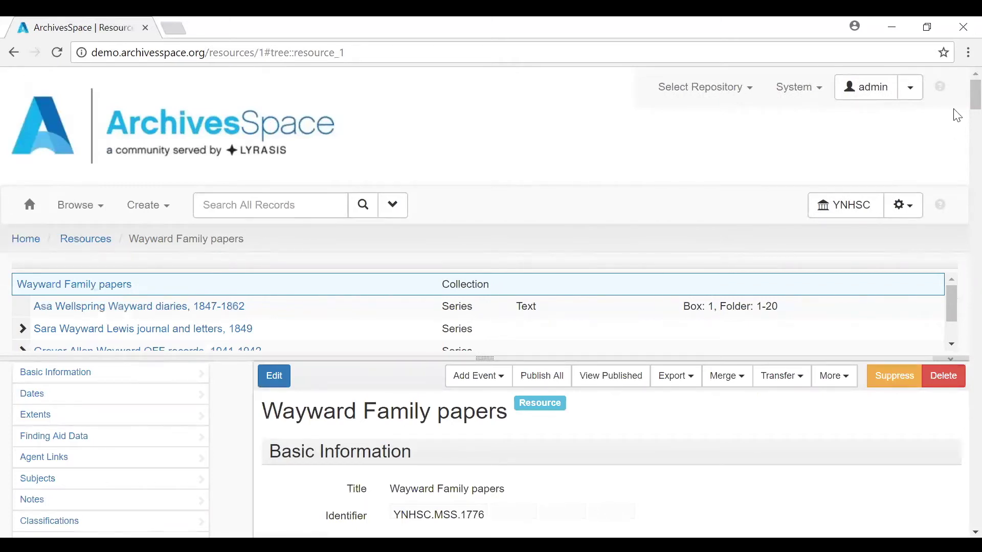
scroll(961, 102, down, 4)
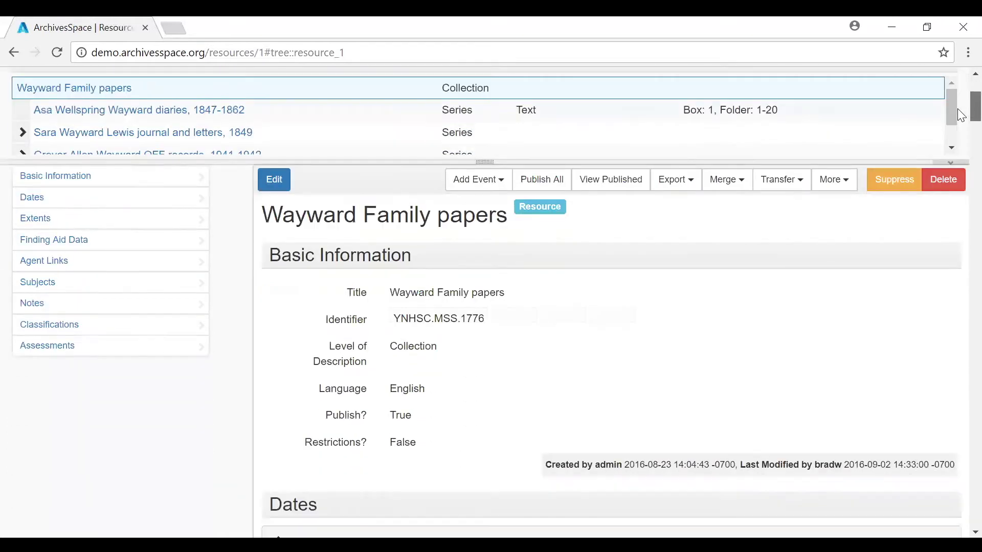
scroll(957, 109, down, 7)
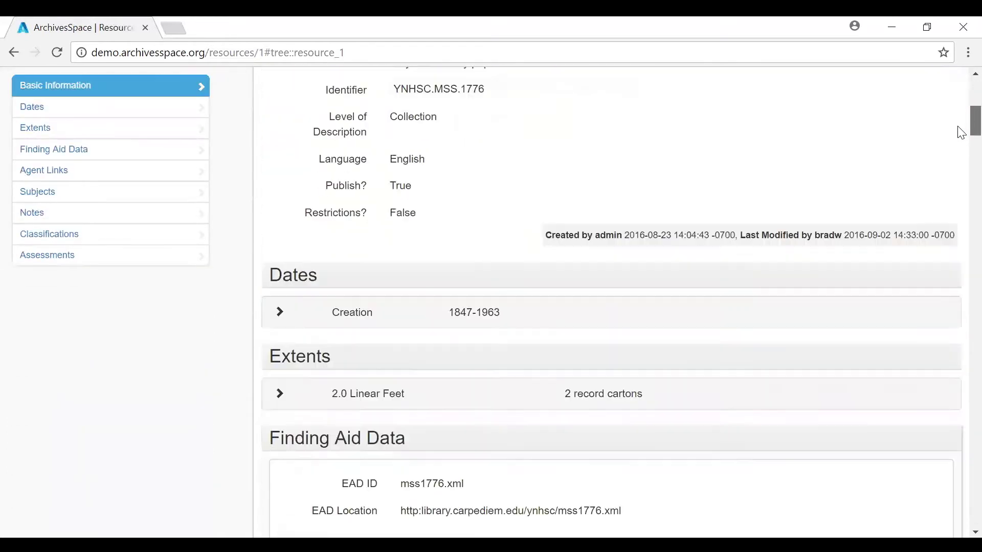
scroll(962, 141, down, 5)
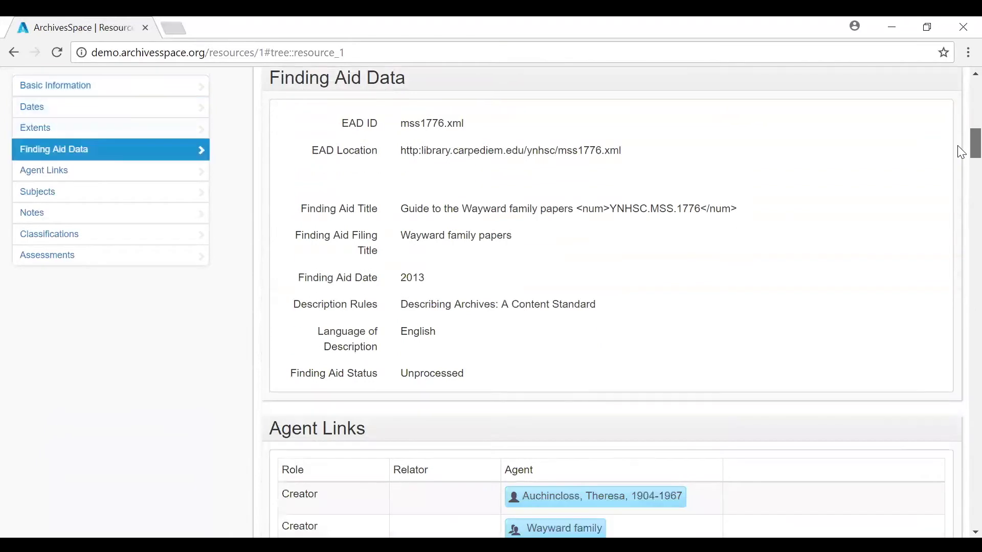
scroll(961, 155, down, 6)
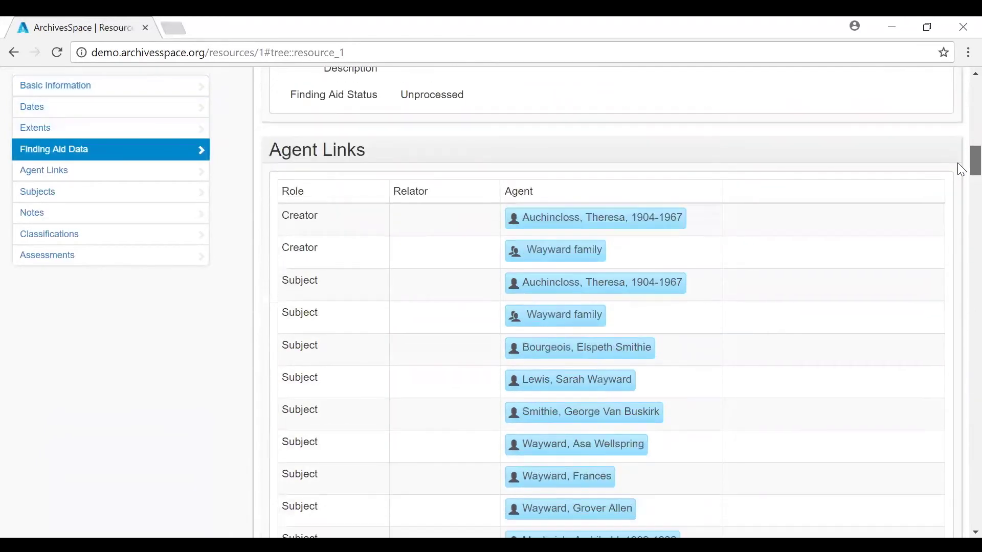
scroll(962, 174, down, 7)
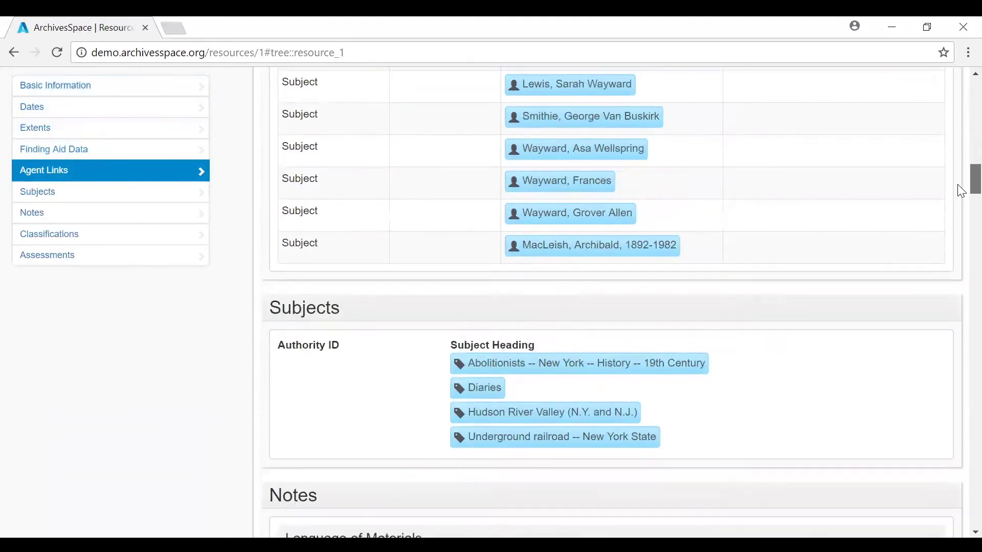
scroll(958, 195, down, 3)
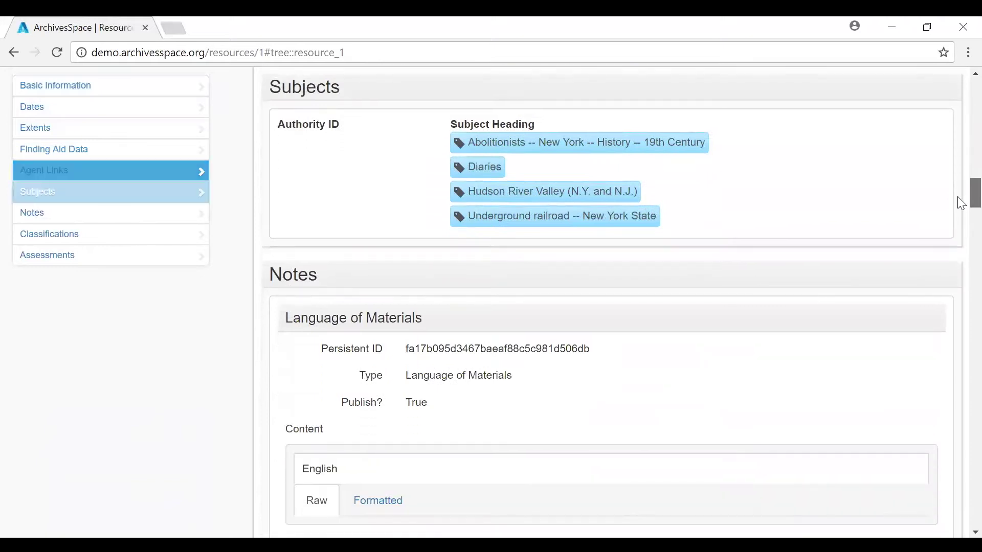
scroll(961, 207, down, 3)
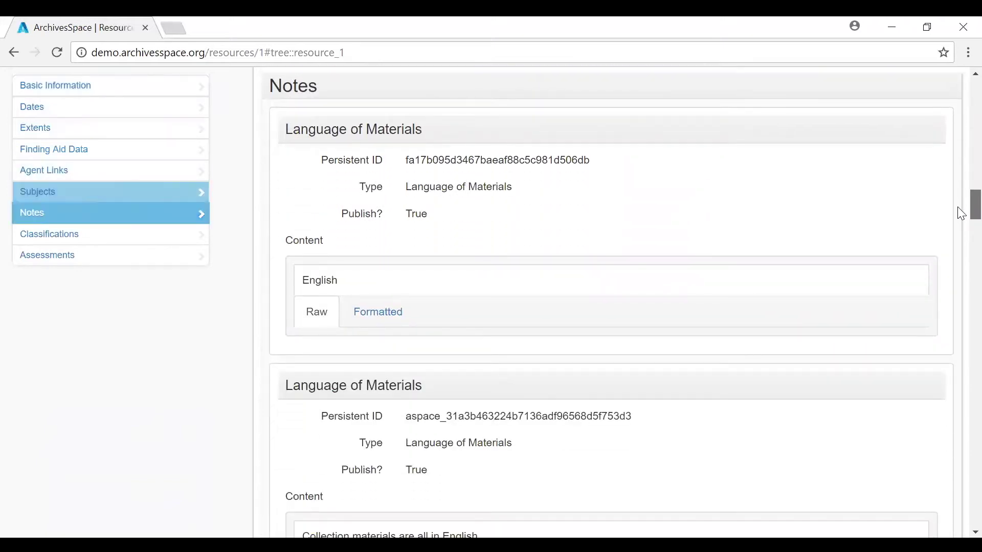
scroll(961, 220, down, 5)
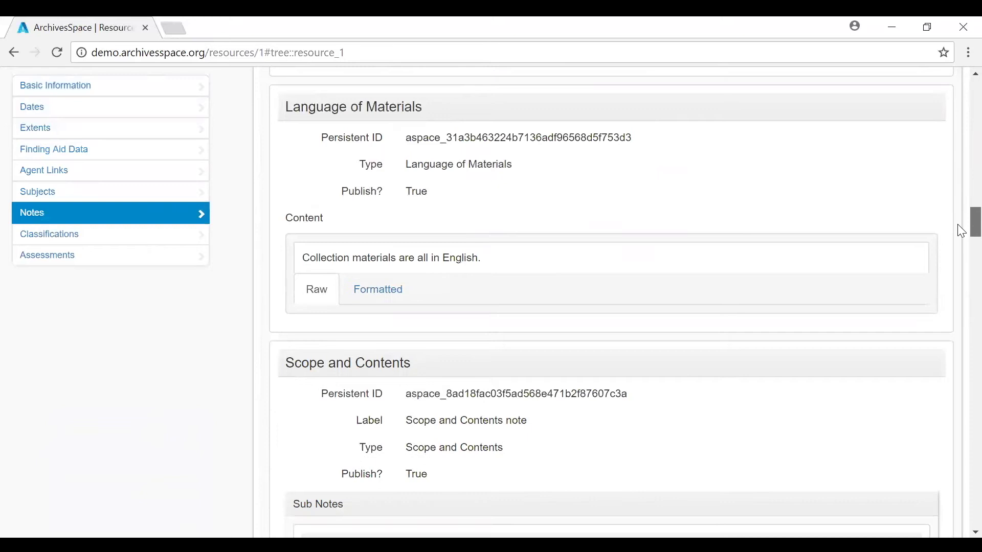
scroll(957, 226, down, 7)
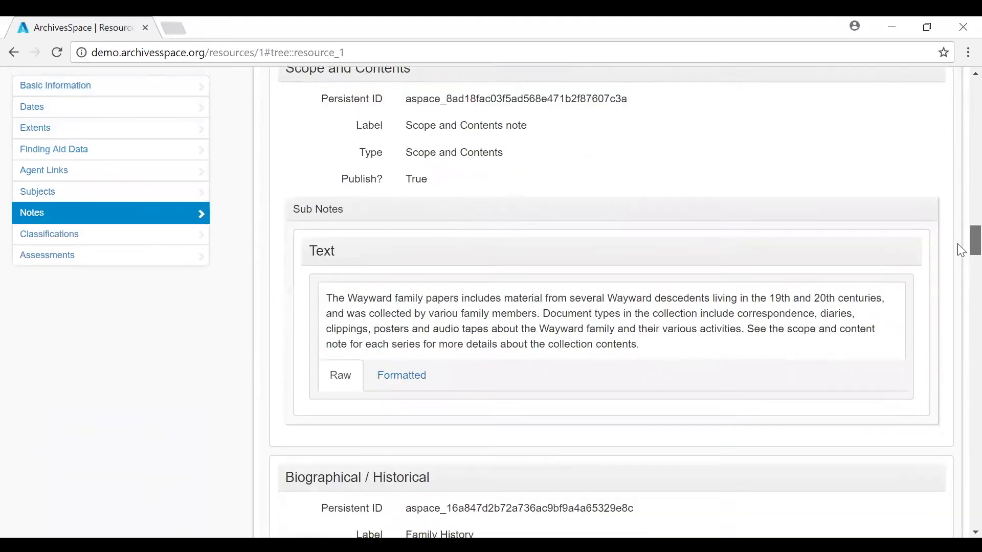
scroll(959, 256, down, 5)
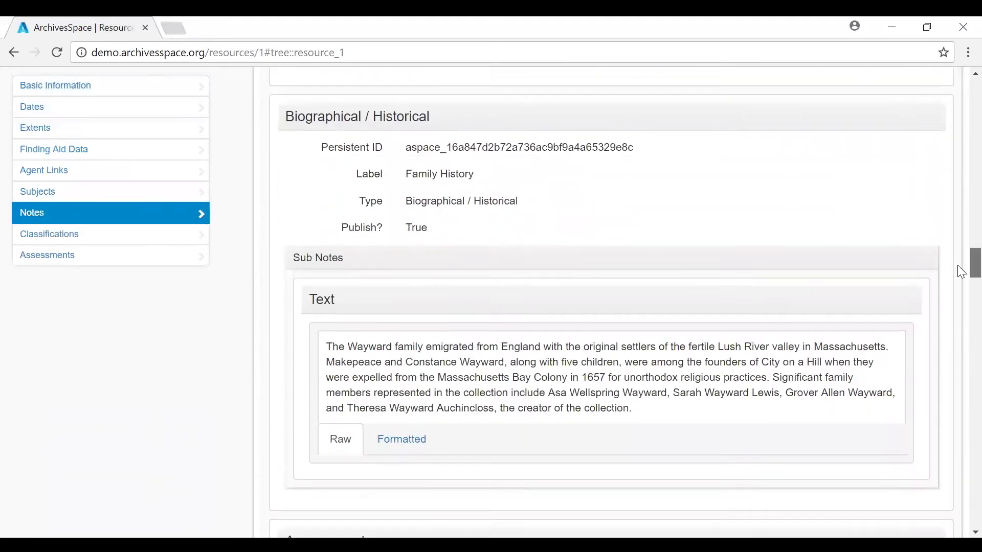
scroll(958, 205, down, 10)
key(Home)
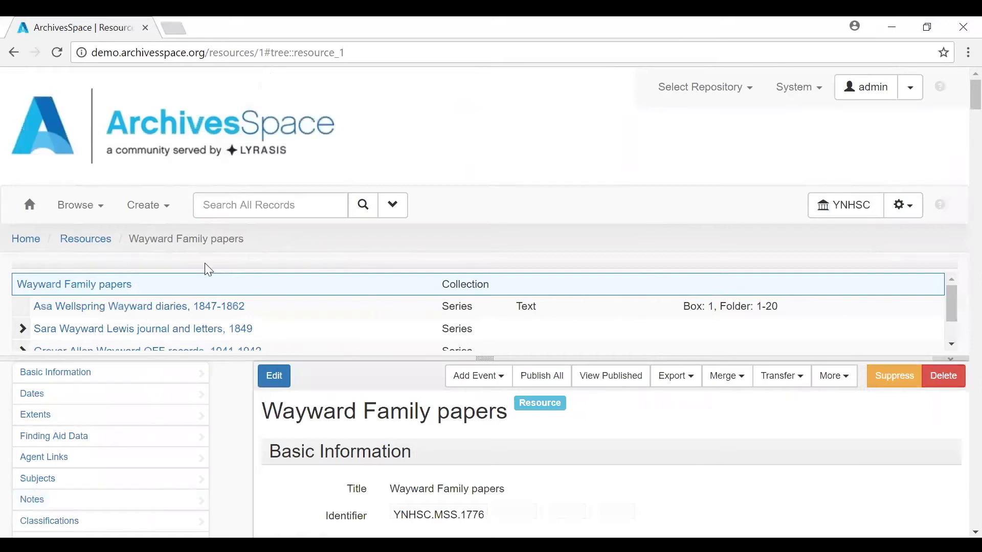
Edit Wayward Family papers, enlarge the tree pane, and expand the Sara and Grover series.
click(276, 378)
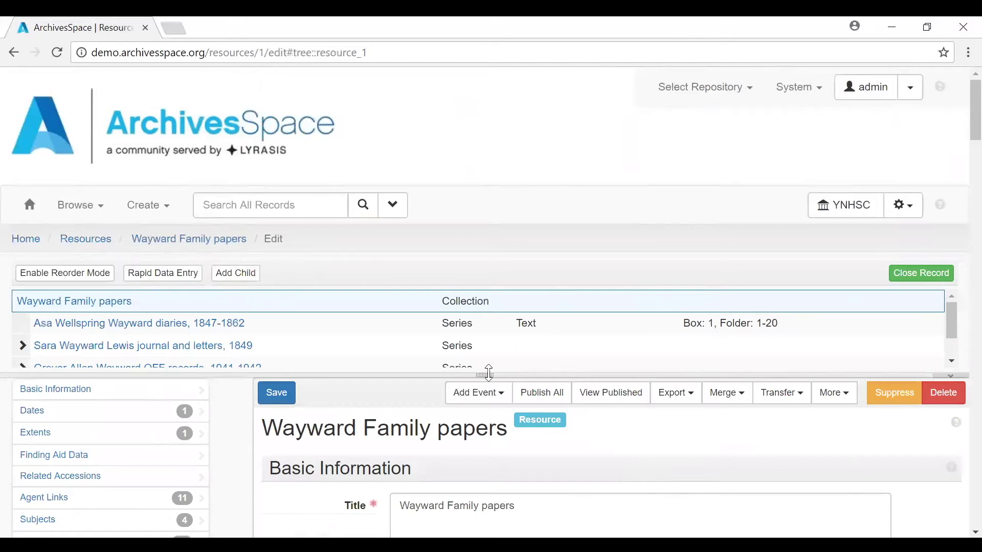
drag(488, 373, 495, 472)
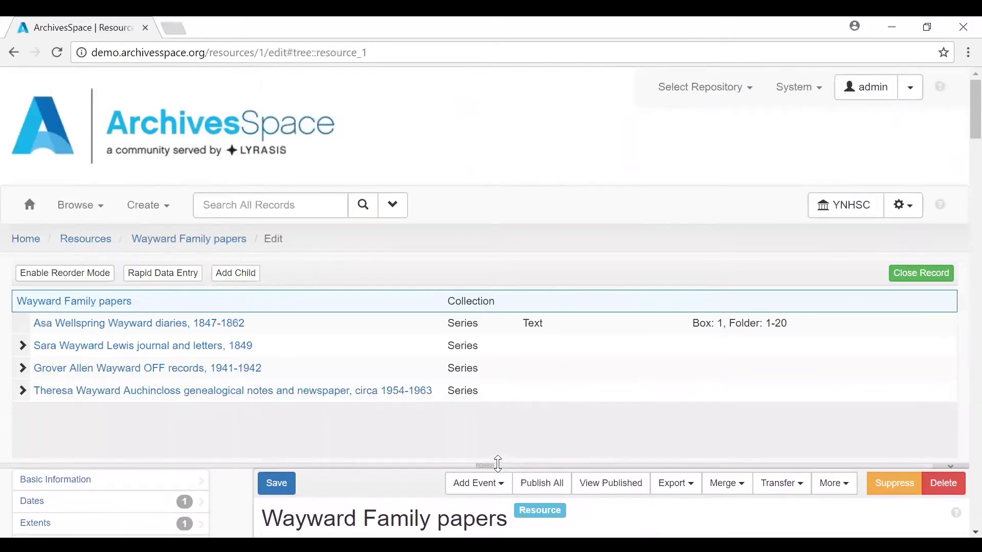
click(22, 346)
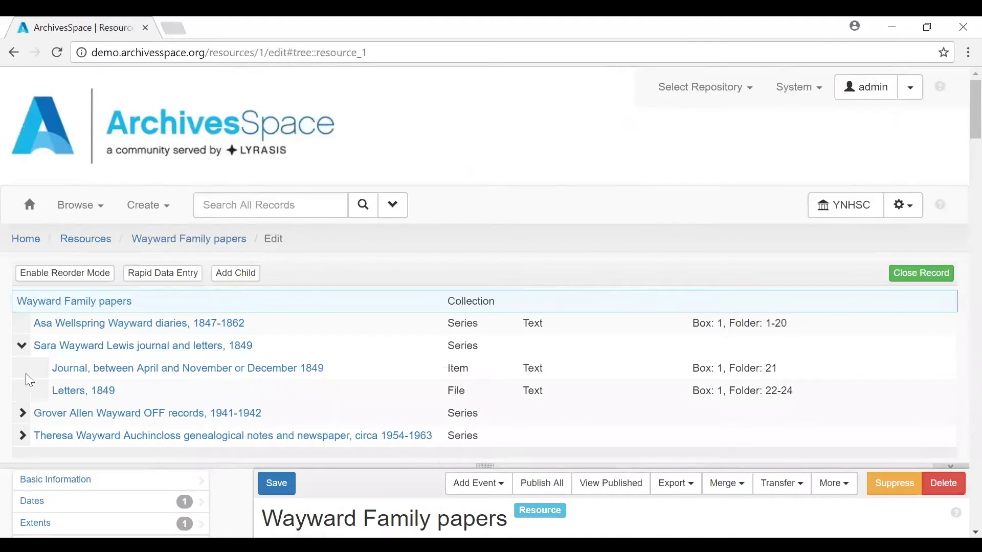
click(21, 414)
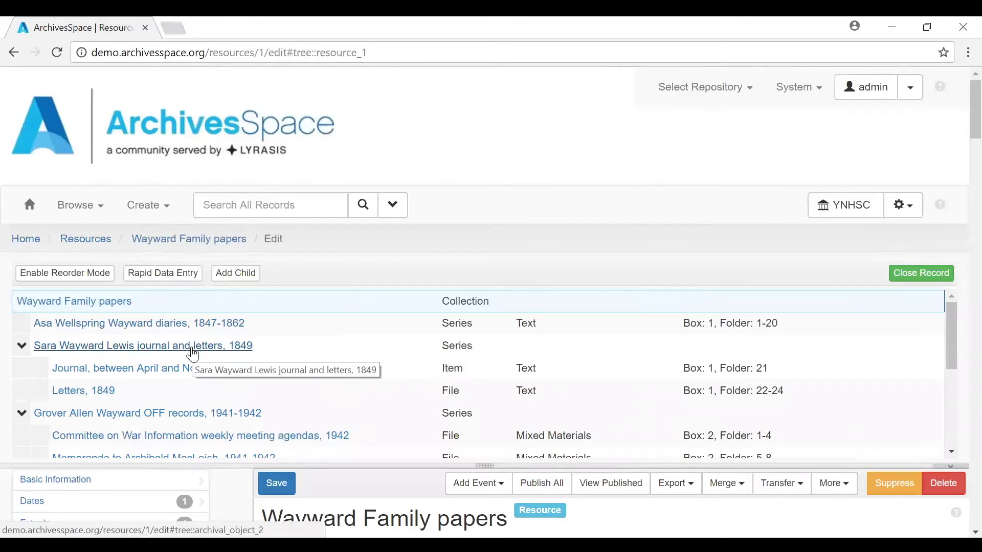
Open the Sara Wayward Lewis journal and letters, 1849 series and review its edit form.
click(193, 353)
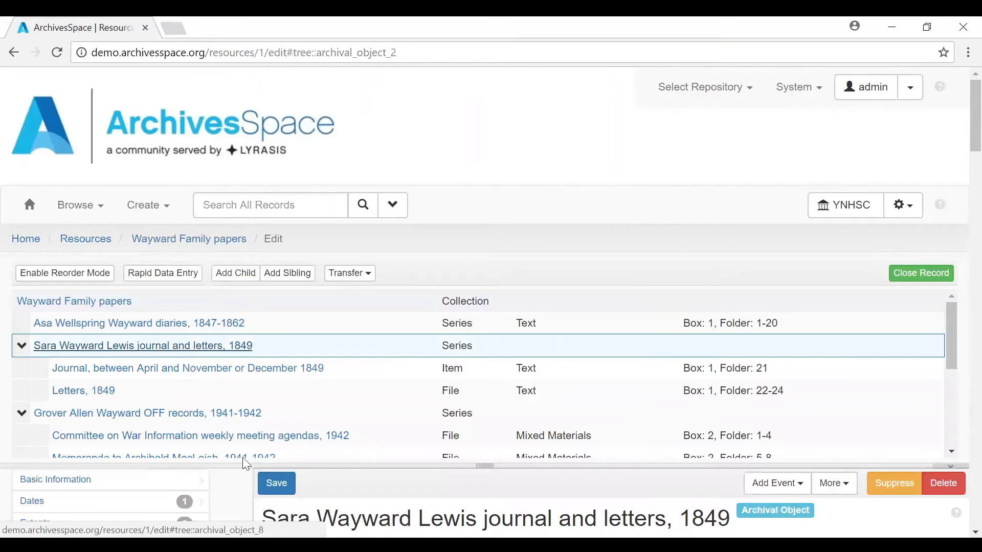
scroll(242, 458, down, 2)
scroll(235, 511, down, 6)
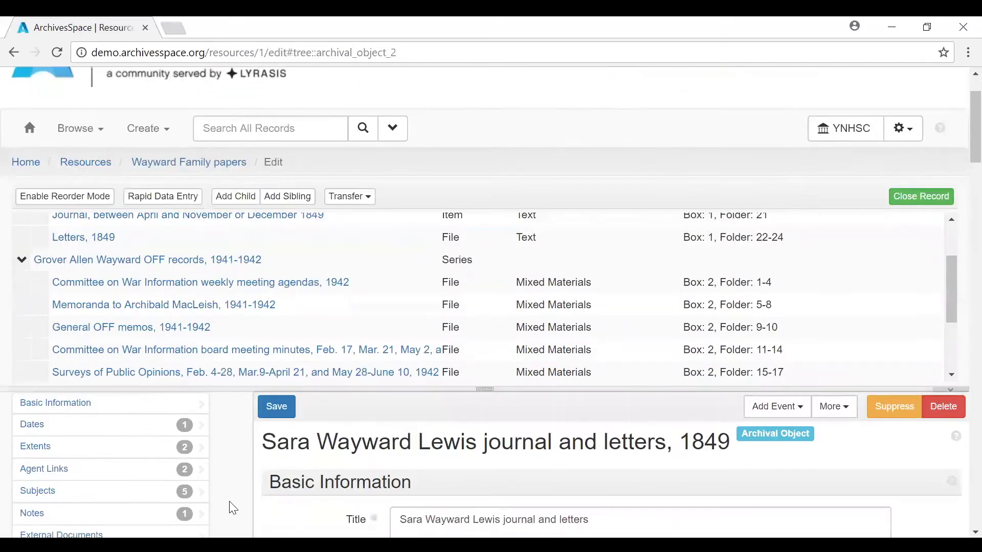
scroll(234, 502, down, 2)
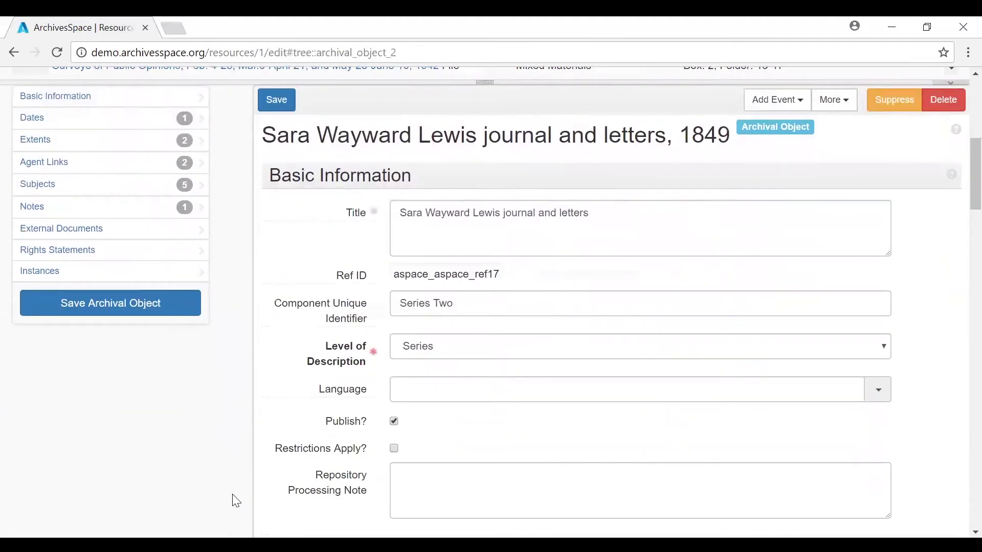
scroll(235, 501, up, 6)
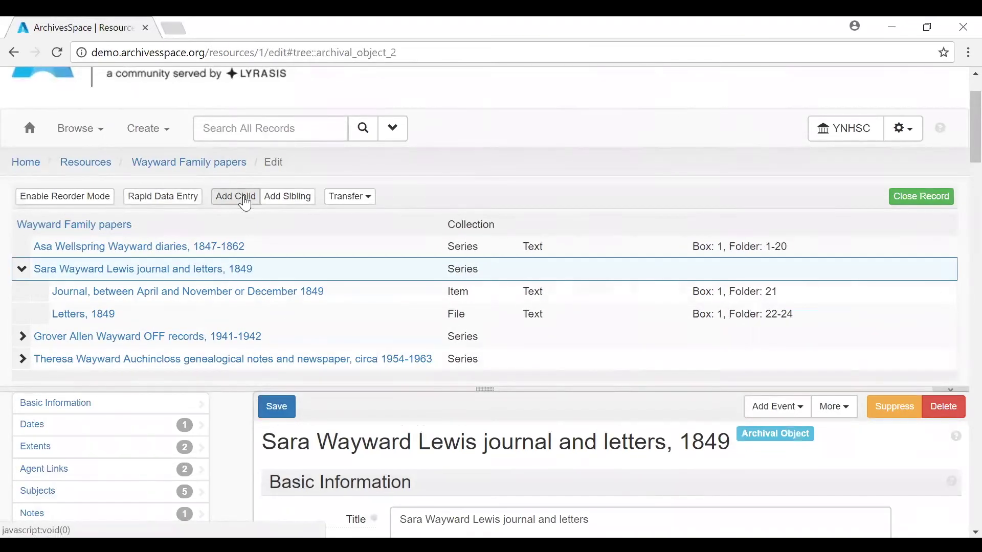
Try adding a child record, dismiss it, then add a sibling at the Sara series' level.
click(245, 198)
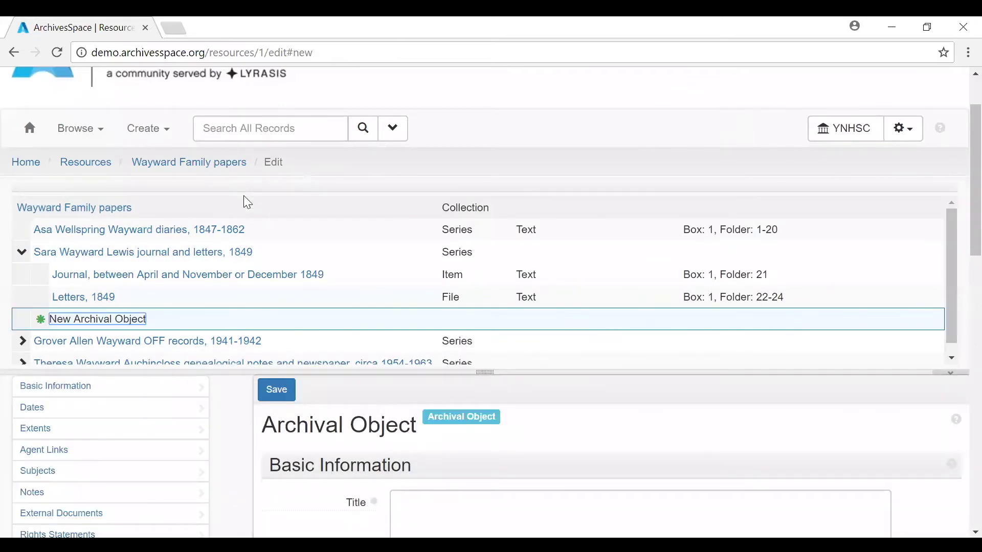
click(217, 253)
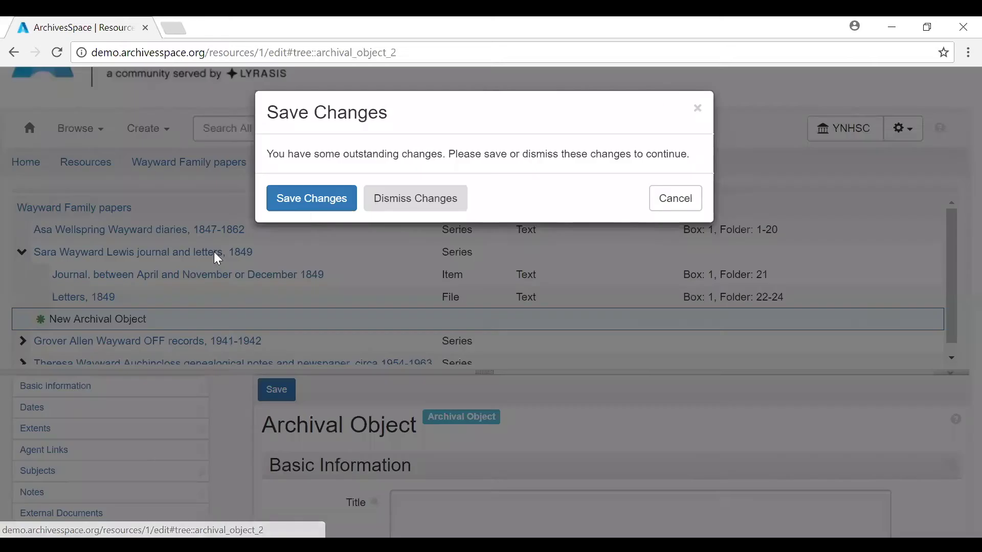
click(418, 201)
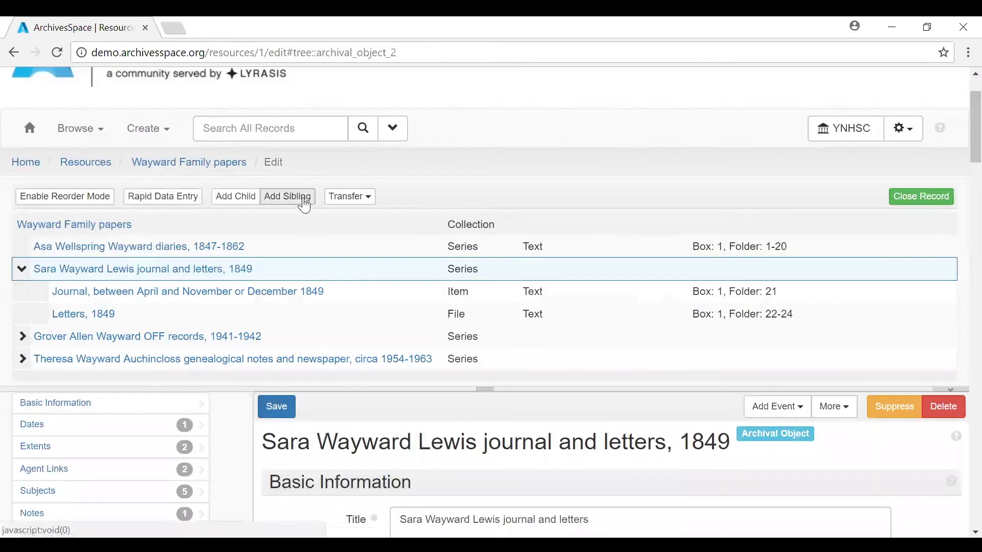
click(287, 197)
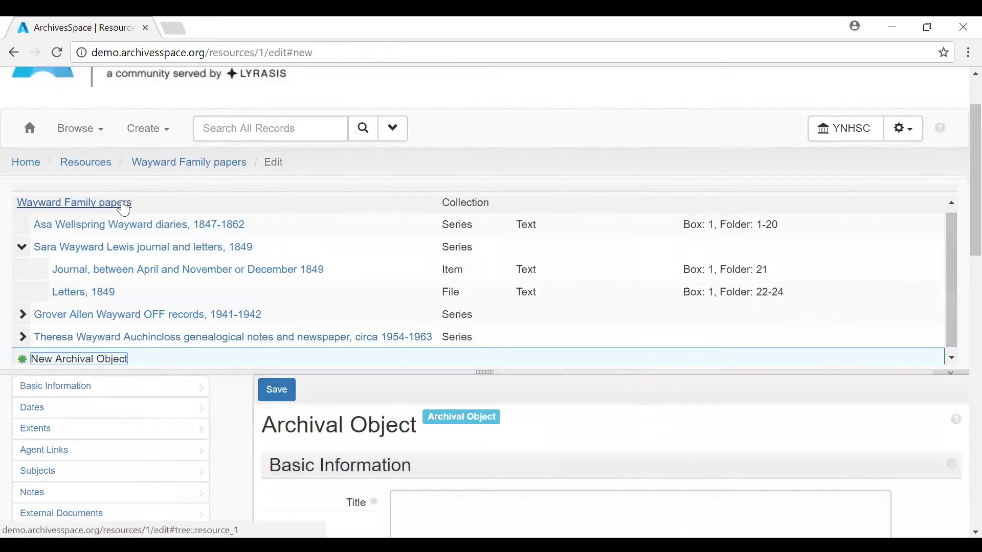
Dismiss the new sibling, reopen Wayward Family papers, and expand the Sara and Grover series.
click(125, 205)
click(450, 202)
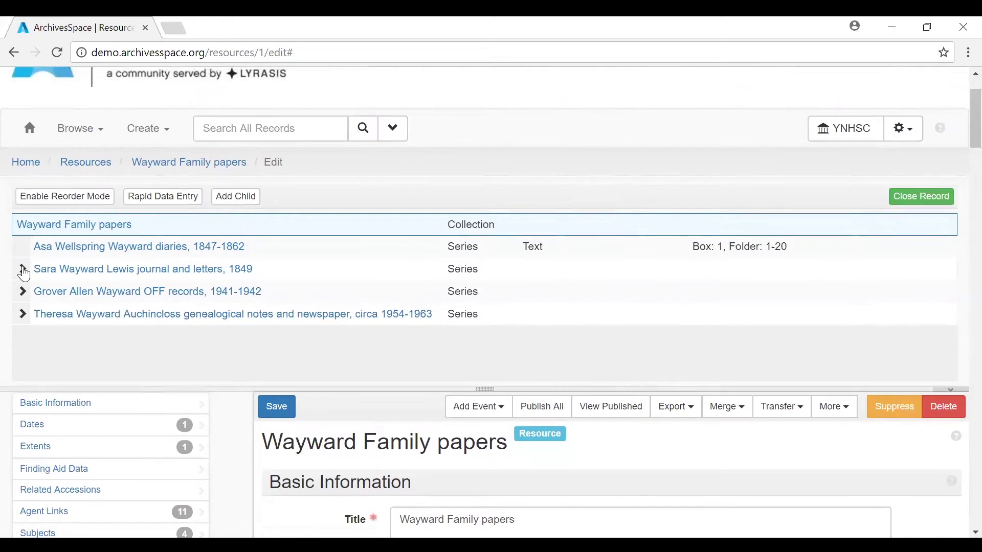
click(22, 269)
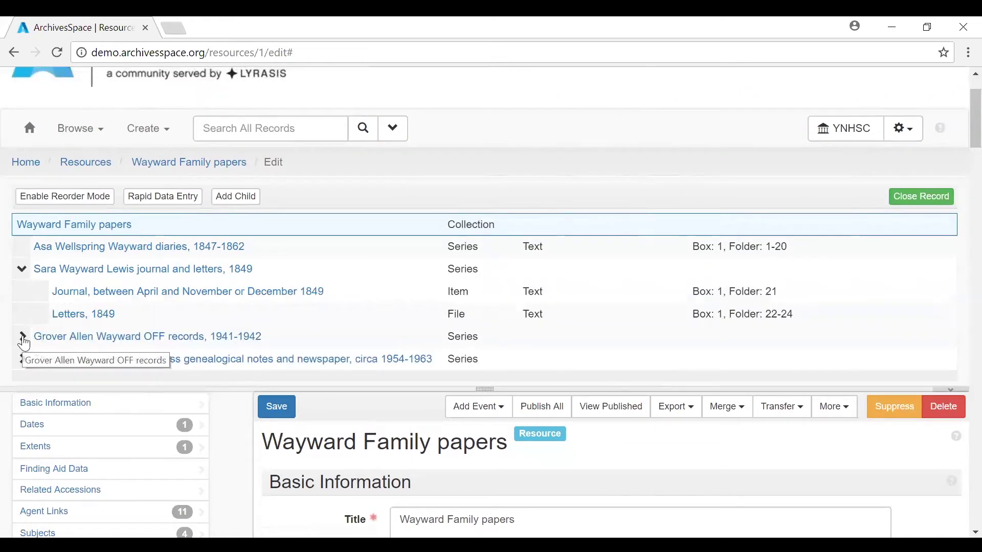
click(23, 338)
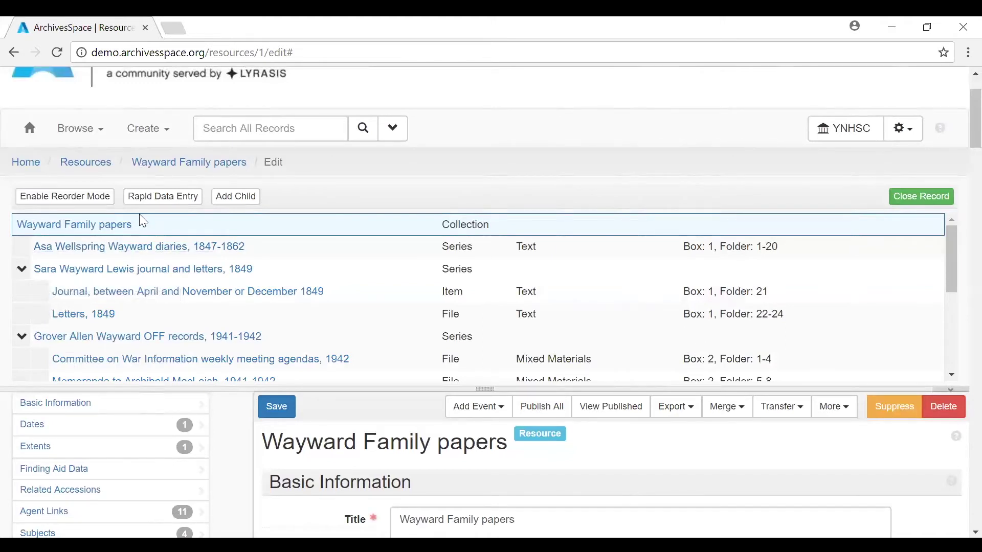
Enable reorder mode and collapse the Sara and Grover series in the tree.
click(86, 202)
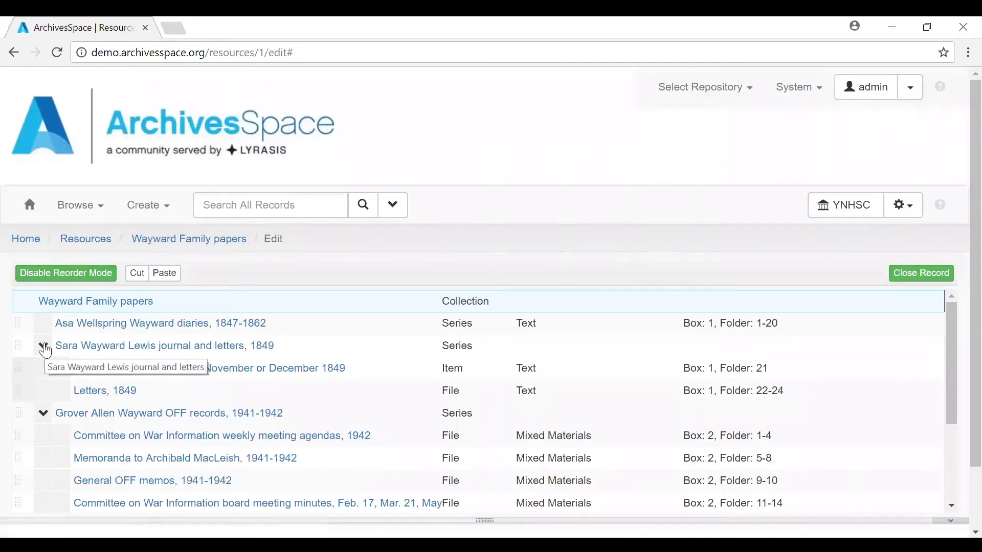
click(43, 346)
click(43, 368)
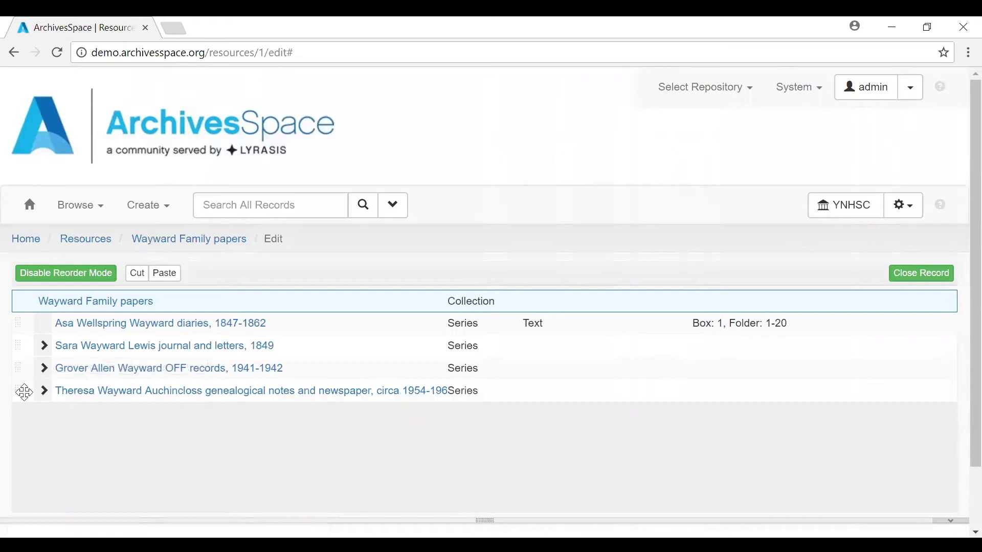
Move the Theresa series into Grover and the board meeting minutes file after Sara.
drag(17, 394, 28, 369)
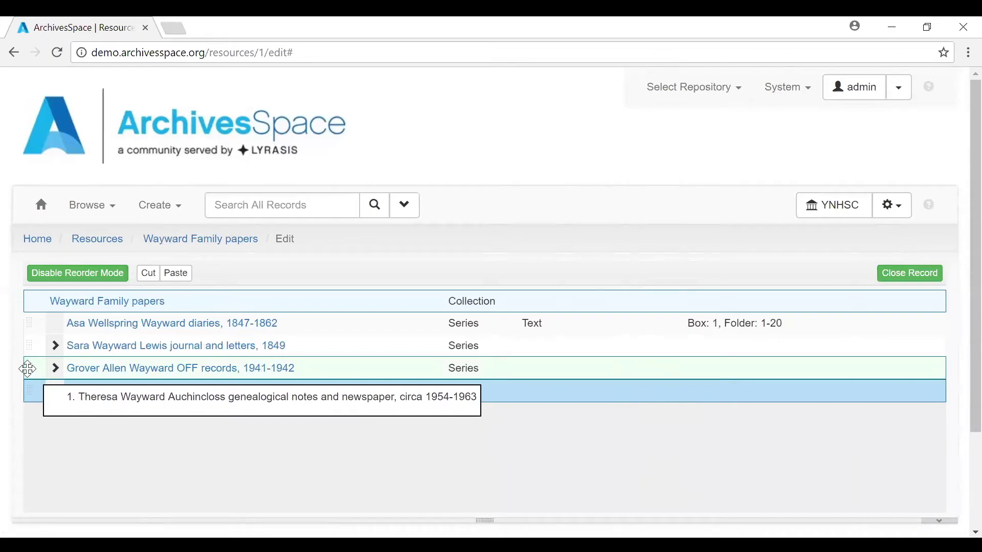
drag(28, 368, 32, 377)
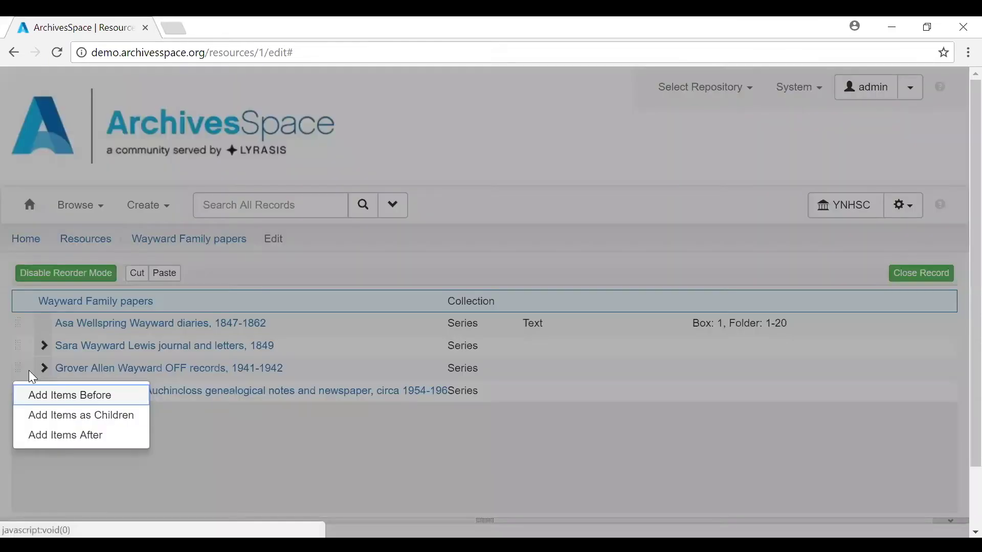
click(139, 424)
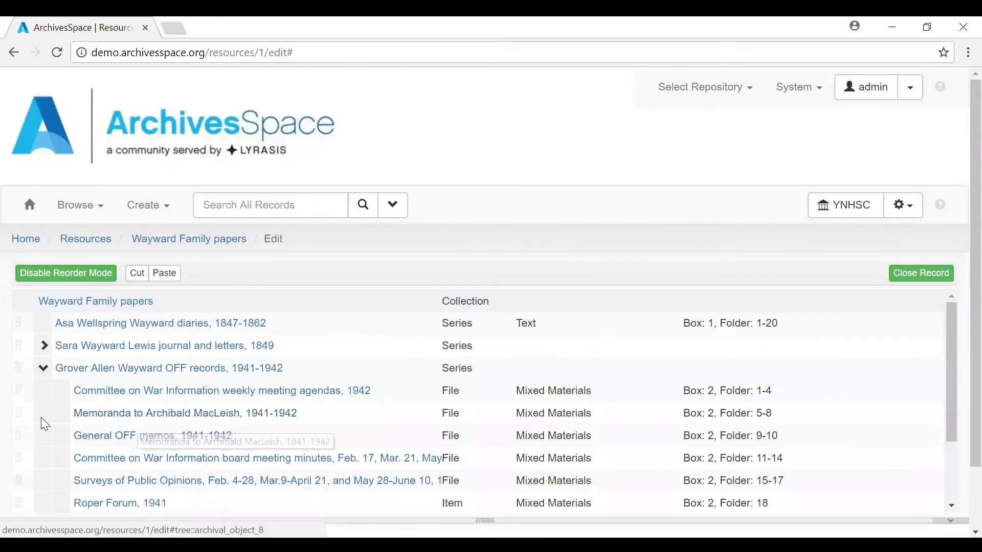
drag(45, 424, 29, 343)
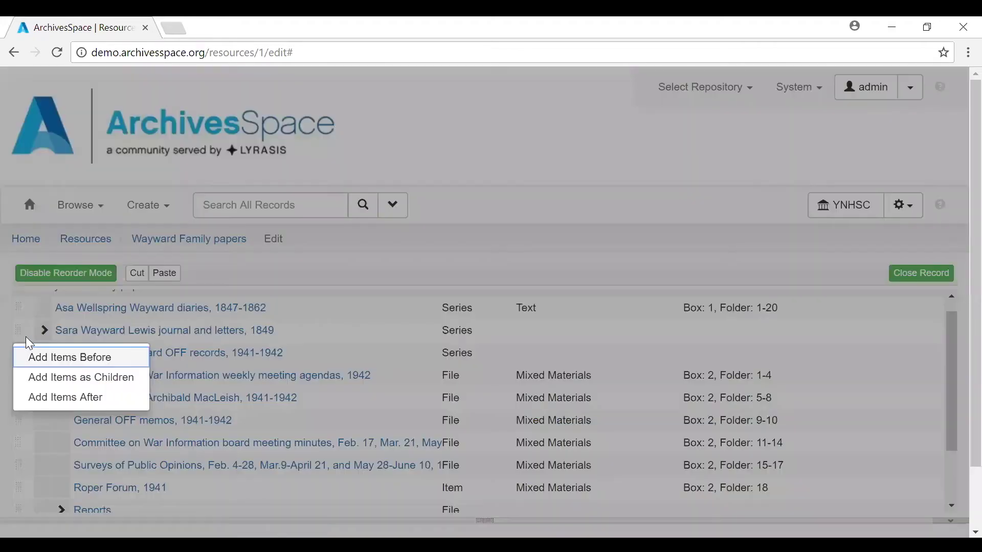
click(58, 399)
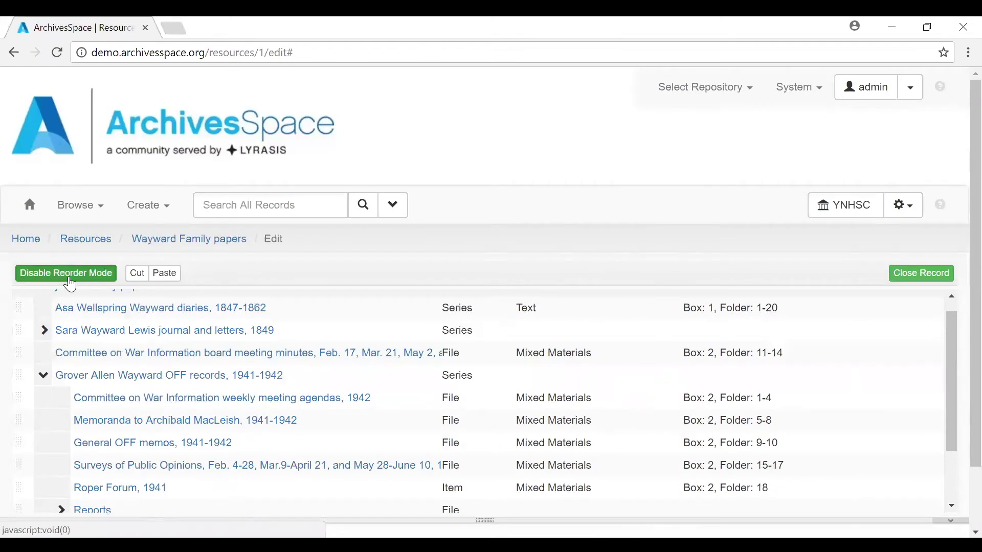
click(71, 284)
scroll(961, 112, down, 4)
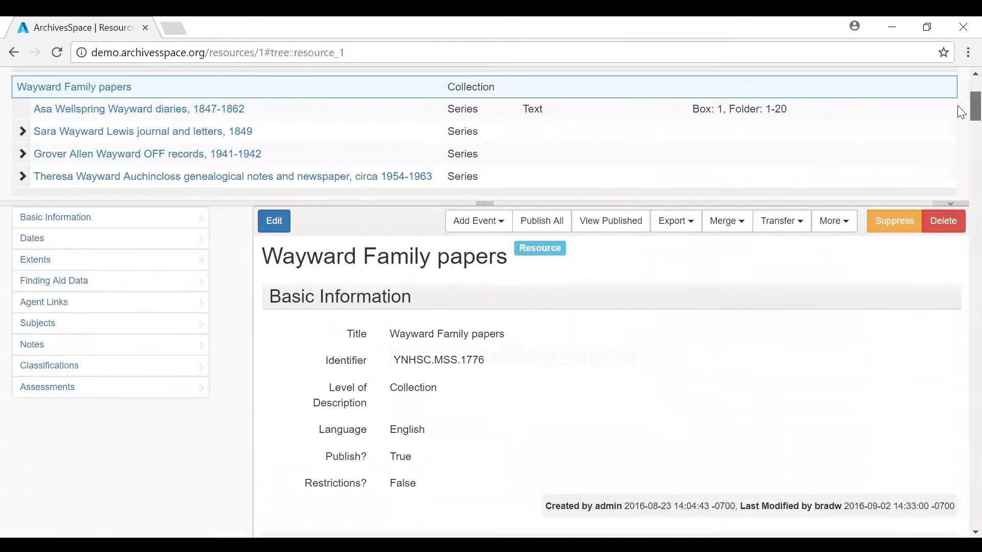
scroll(961, 113, down, 1)
click(274, 162)
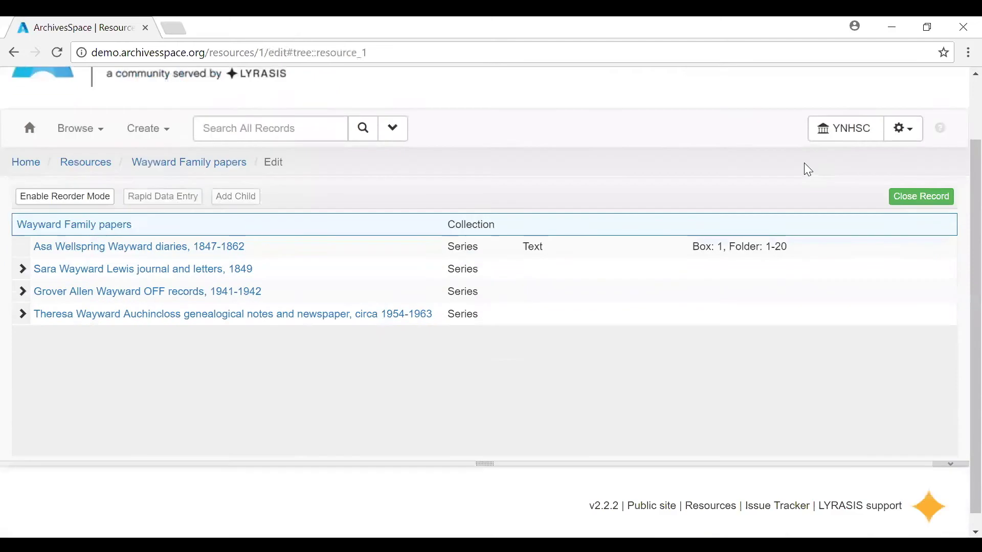
drag(486, 449, 486, 327)
click(75, 260)
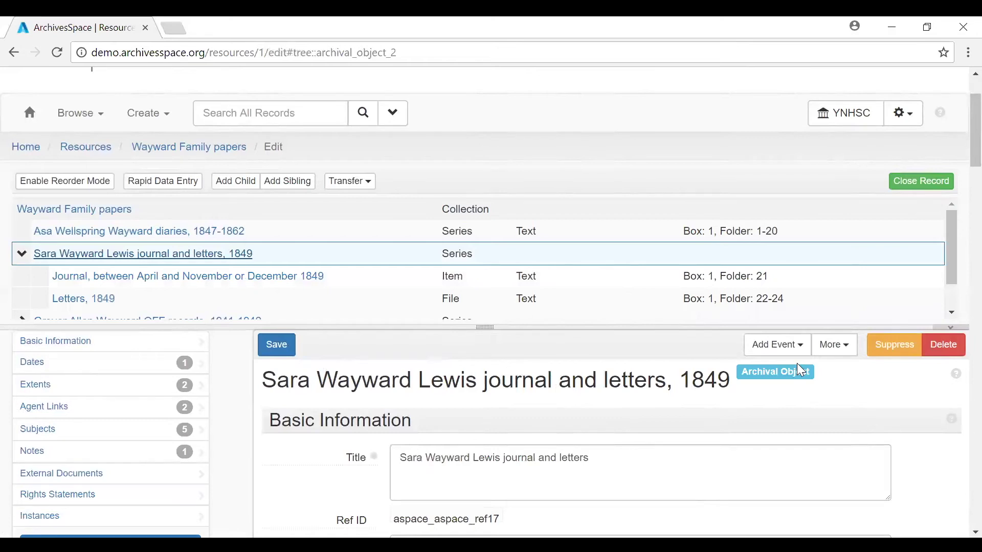
click(800, 346)
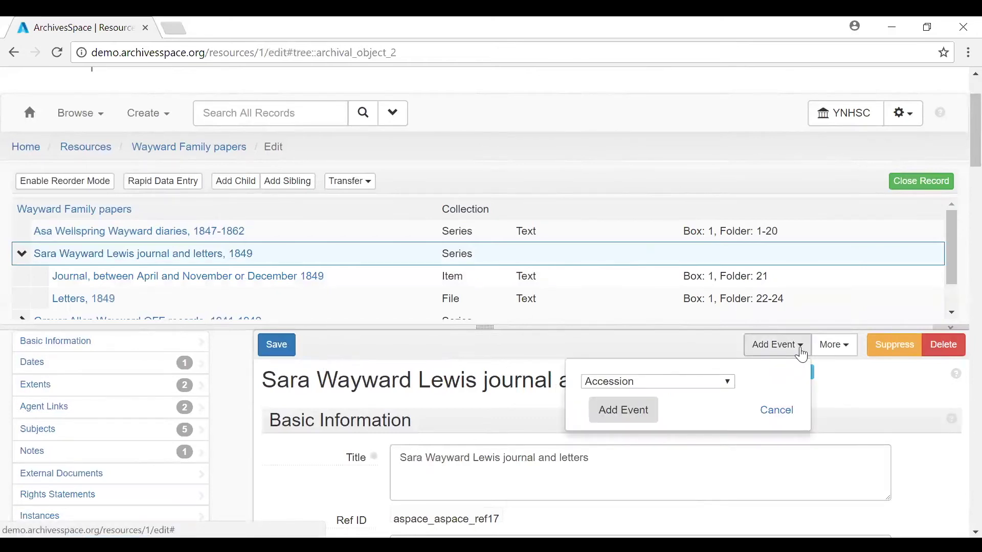
click(801, 351)
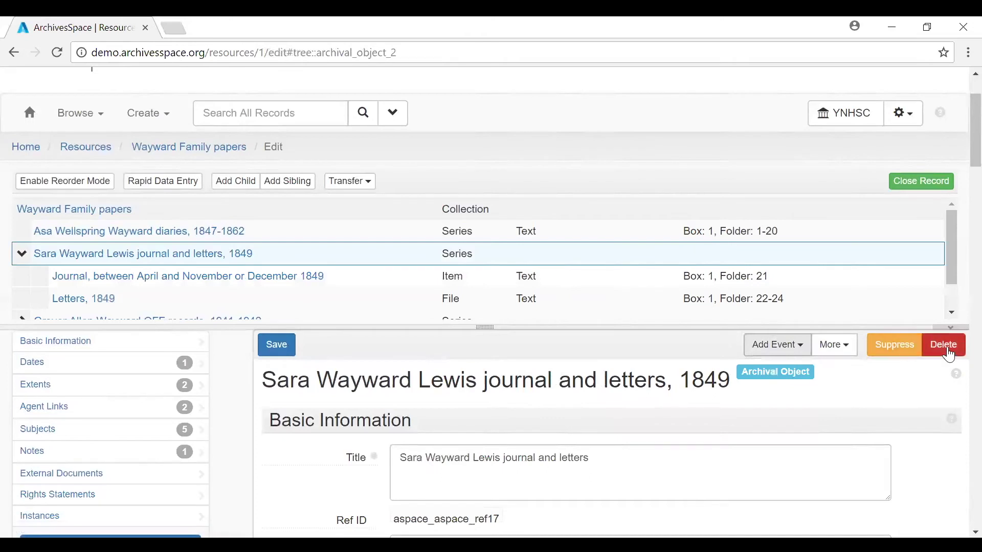
scroll(948, 353, up, 2)
scroll(892, 368, down, 1)
scroll(246, 463, down, 3)
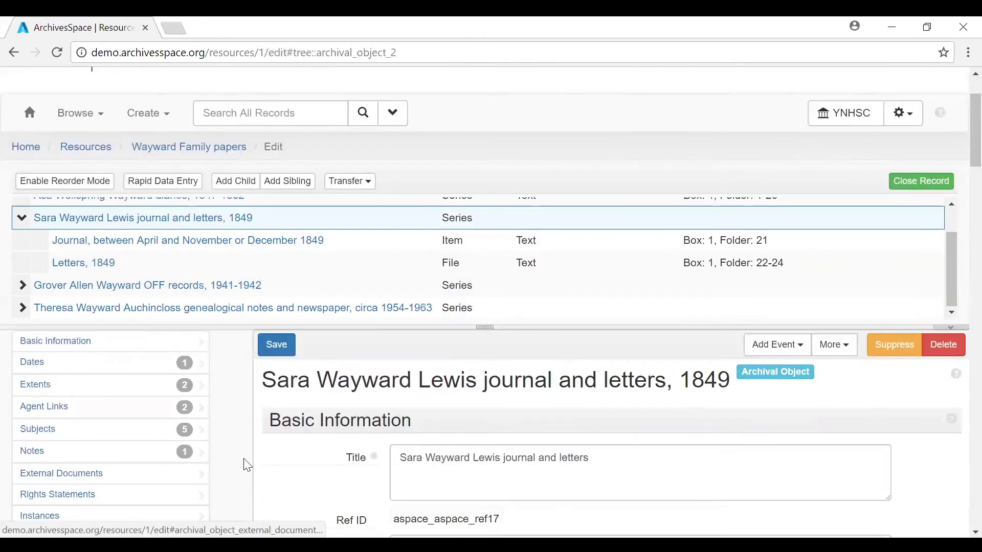
scroll(245, 463, down, 2)
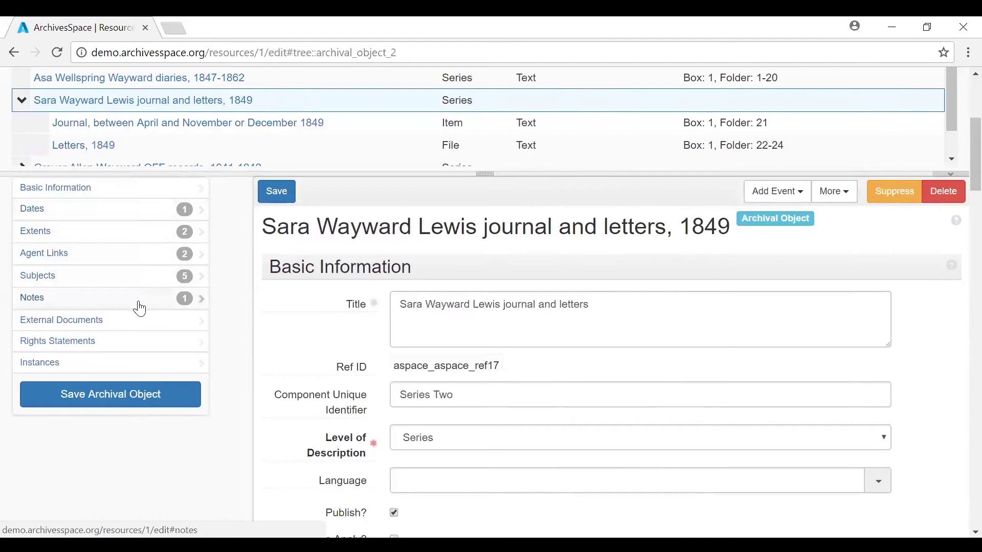
scroll(179, 317, up, 3)
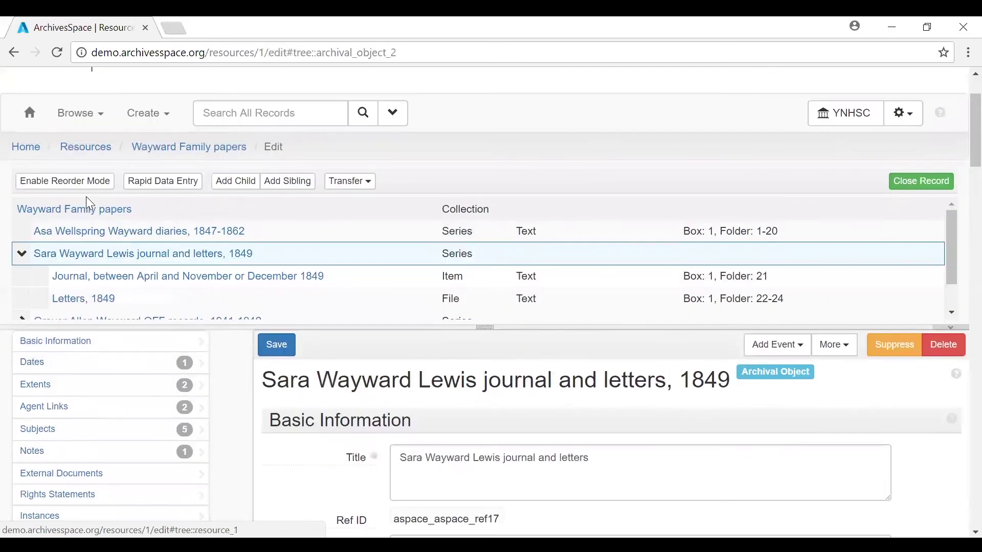
Open the Wayward Family papers root record and review its Basic Information (English, published).
click(88, 215)
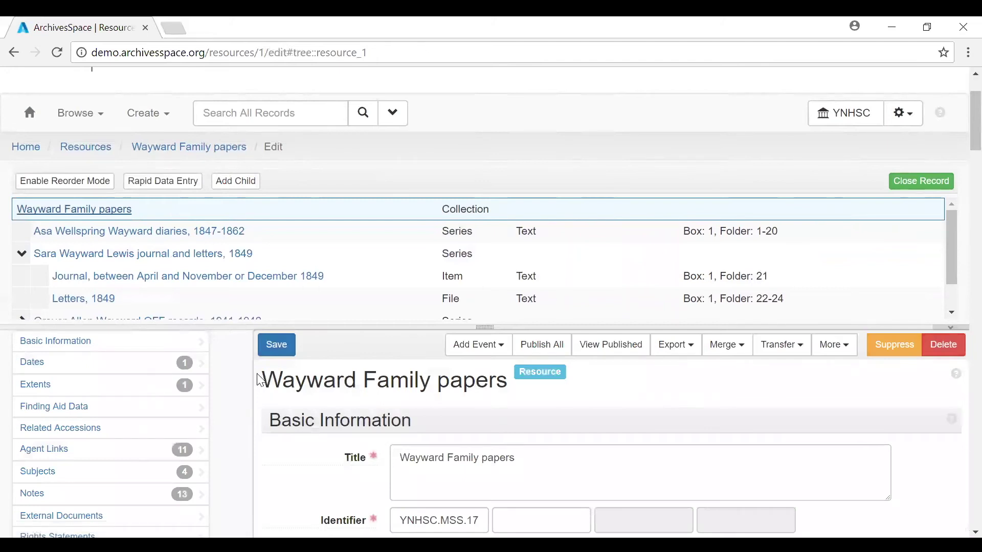
scroll(260, 380, down, 2)
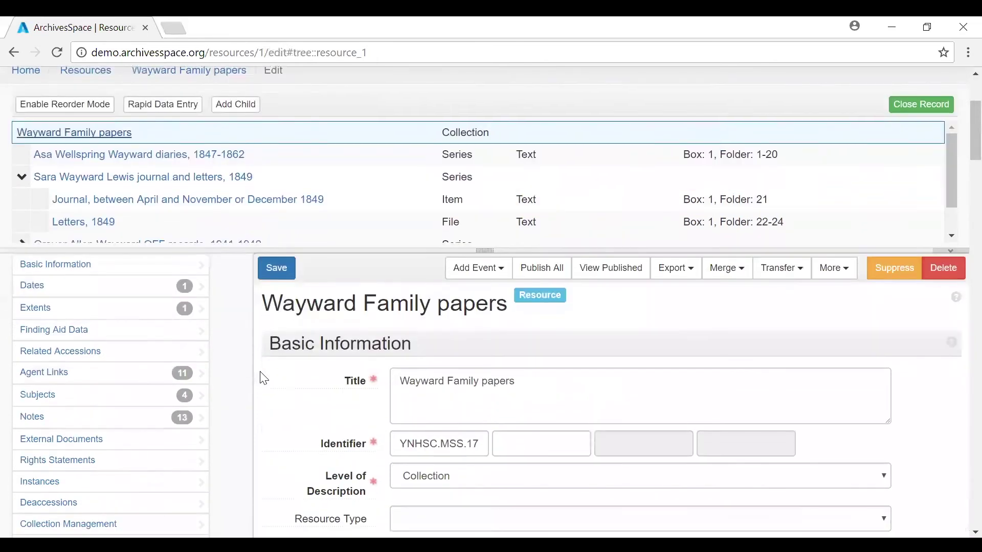
scroll(264, 378, down, 2)
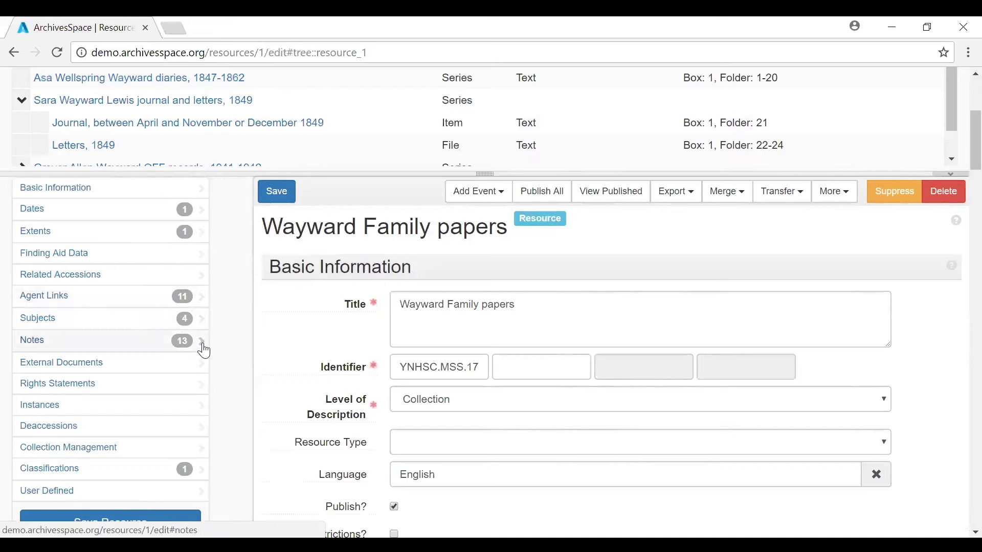
Load all 13 resource notes, then add an empty note, check its note types, and discard it.
click(126, 343)
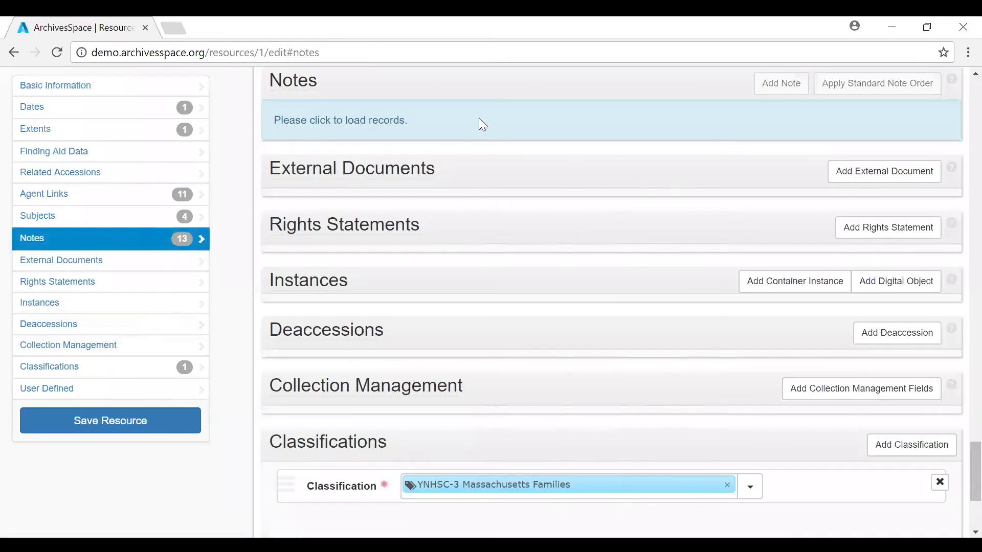
click(431, 119)
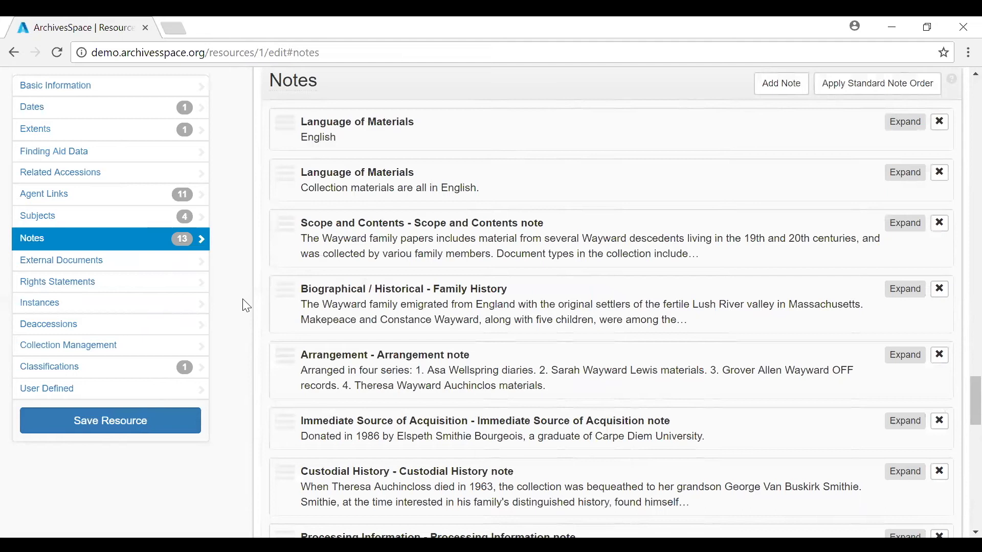
click(777, 94)
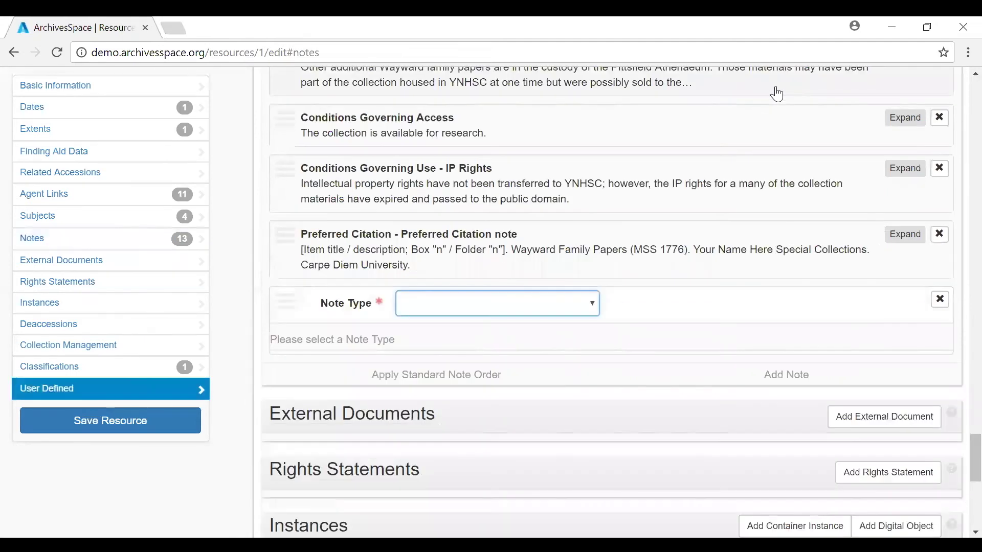
click(592, 304)
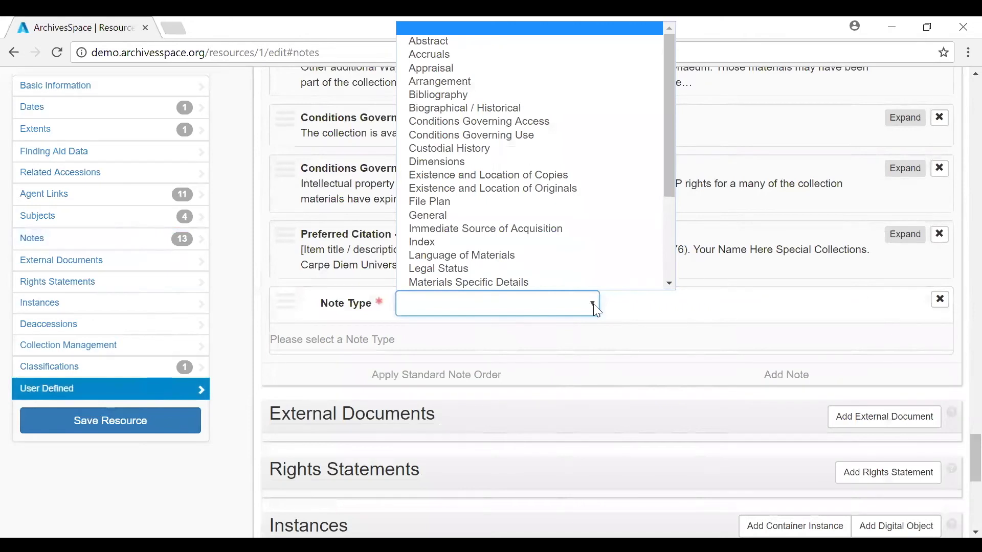
click(788, 386)
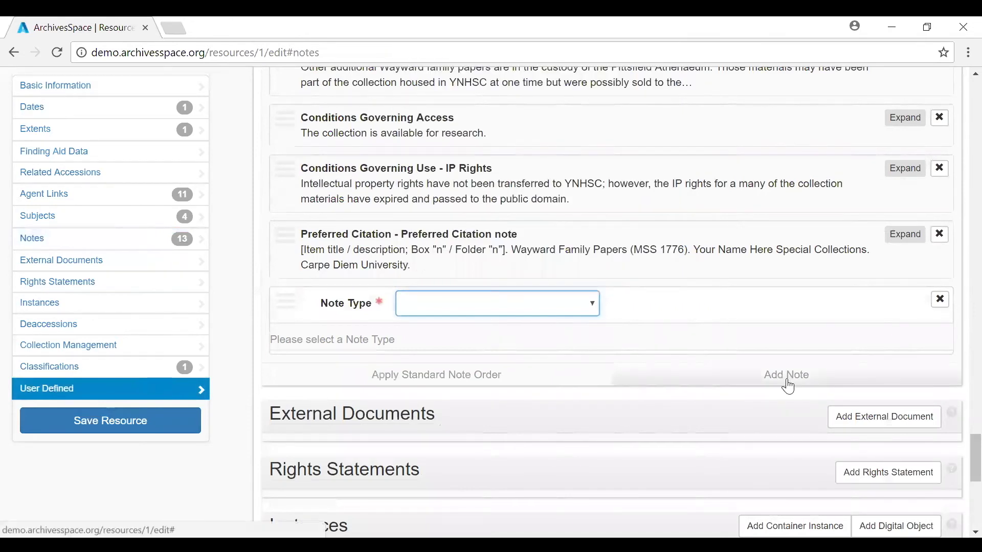
click(939, 306)
click(938, 306)
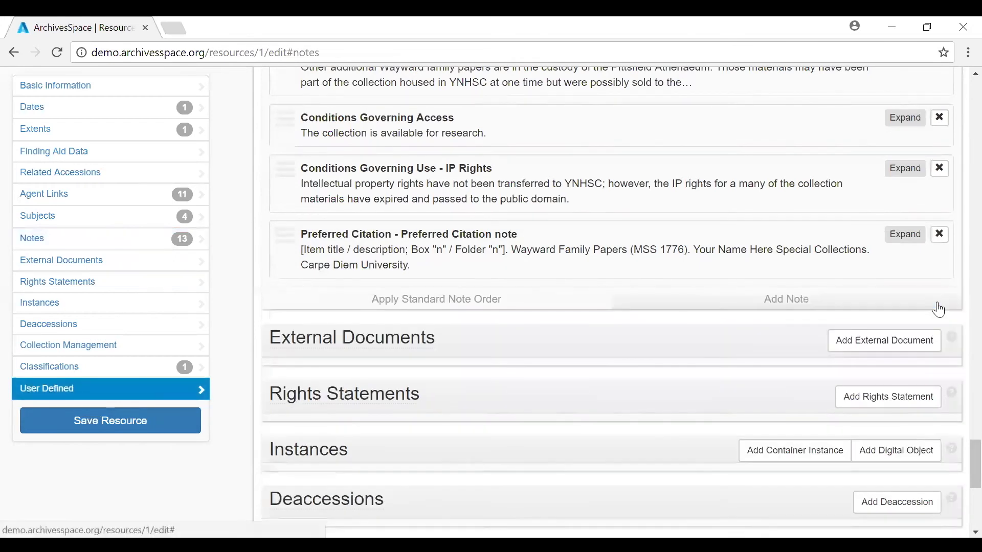
scroll(235, 386, up, 10)
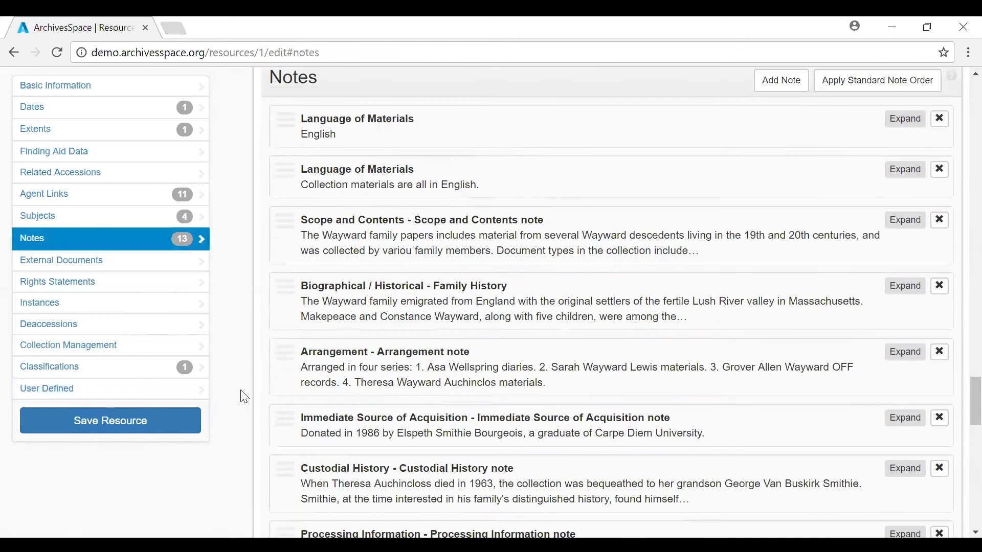
scroll(244, 396, up, 2)
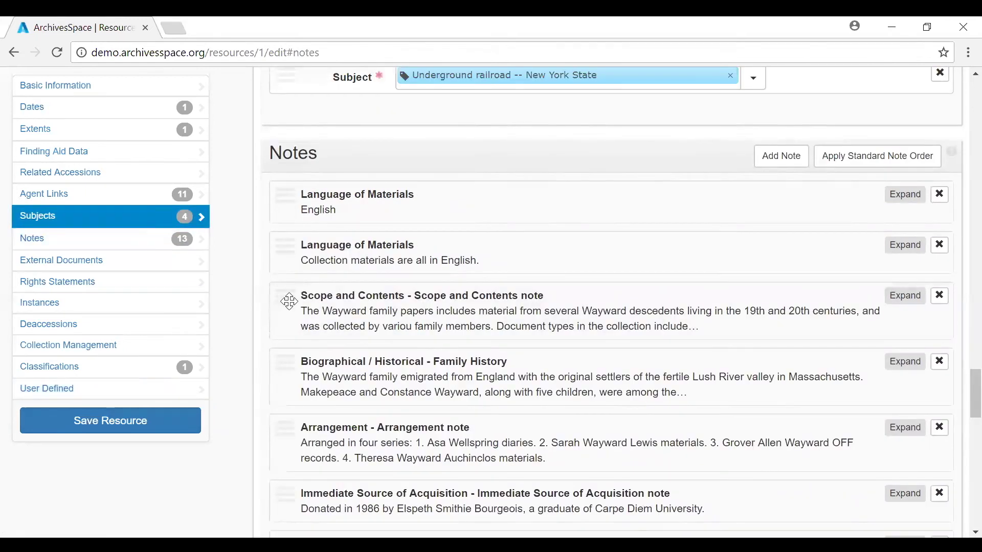
Drag Scope and Contents below Arrangement and Diaries after Underground railroad -- New York State.
drag(289, 301, 304, 462)
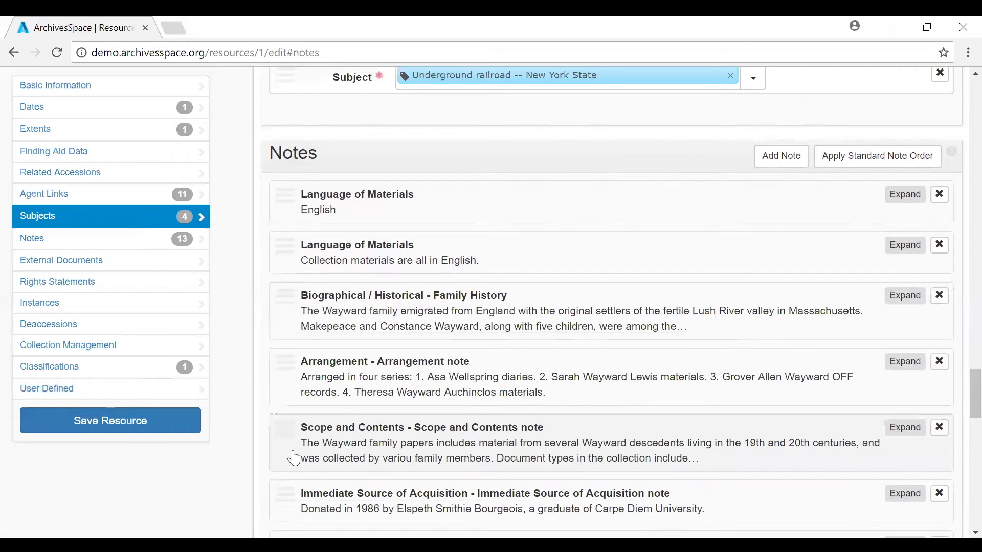
scroll(253, 412, up, 5)
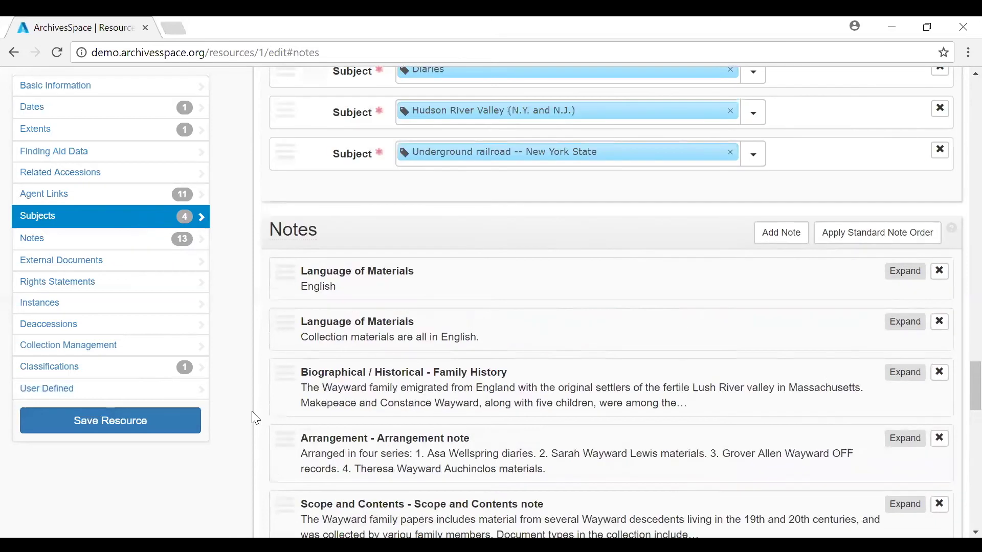
scroll(252, 412, up, 2)
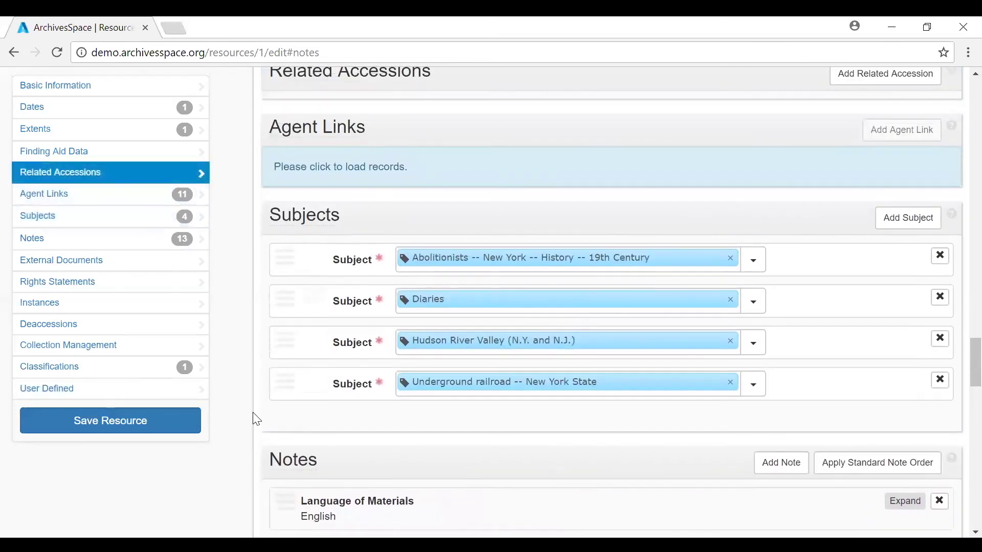
scroll(253, 413, up, 2)
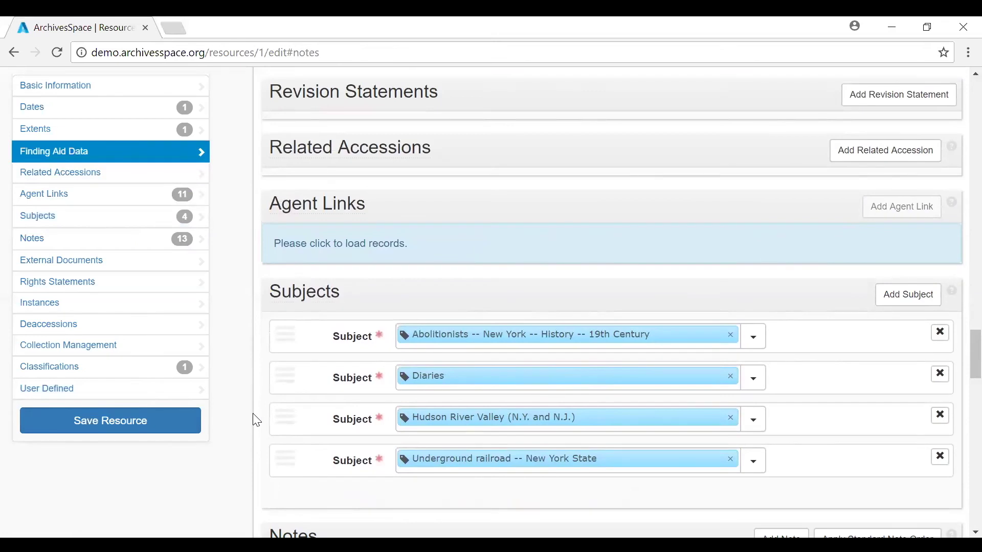
drag(284, 378, 282, 465)
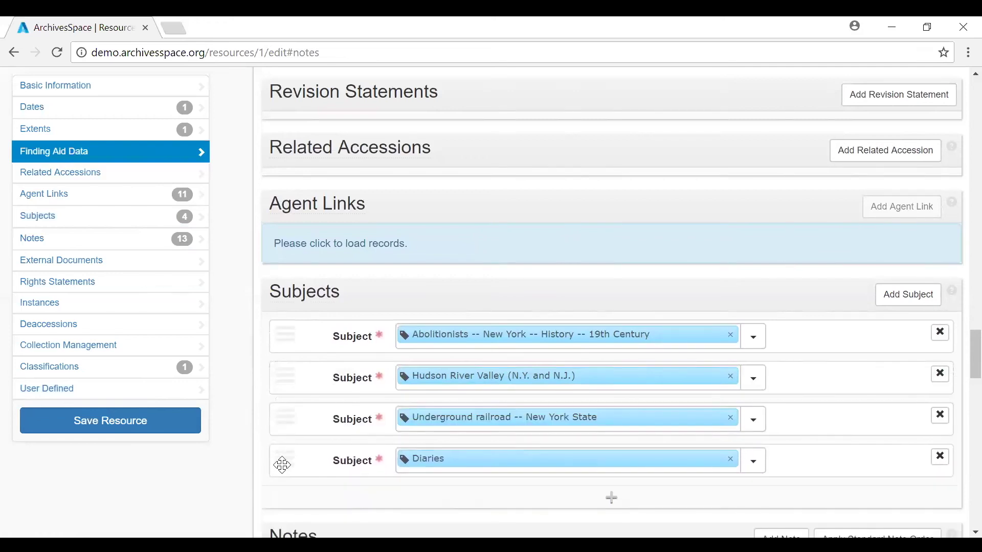
drag(974, 353, 962, 71)
Scroll past the title field down to the Creation date, inclusive 1847–1963, with begin and end.
scroll(218, 499, down, 1)
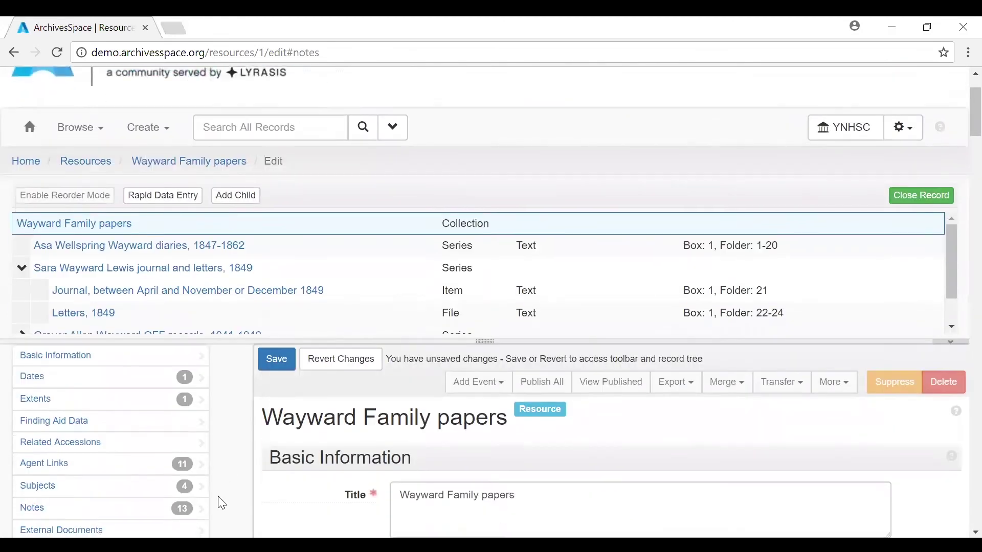
scroll(217, 496, down, 5)
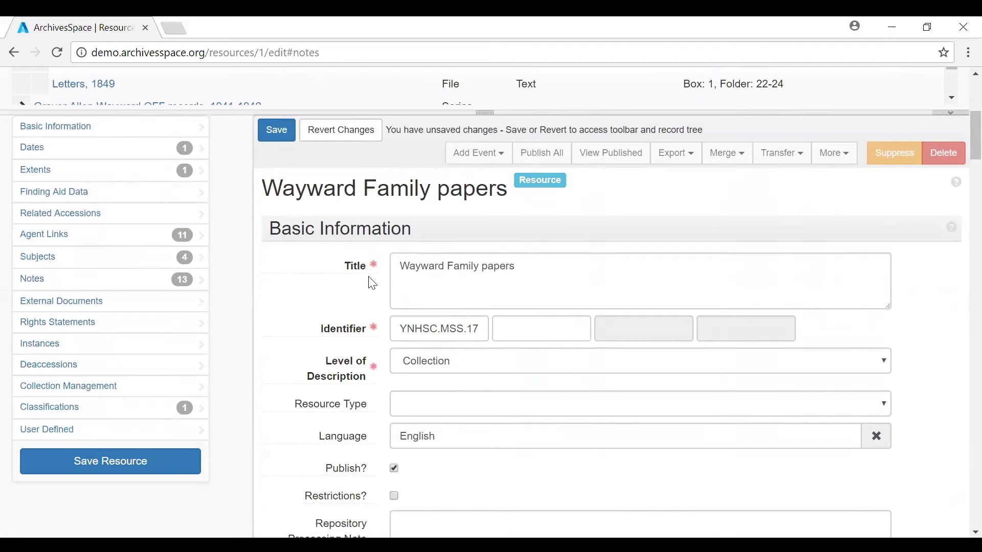
mouse_move(380, 276)
click(514, 266)
scroll(522, 302, down, 2)
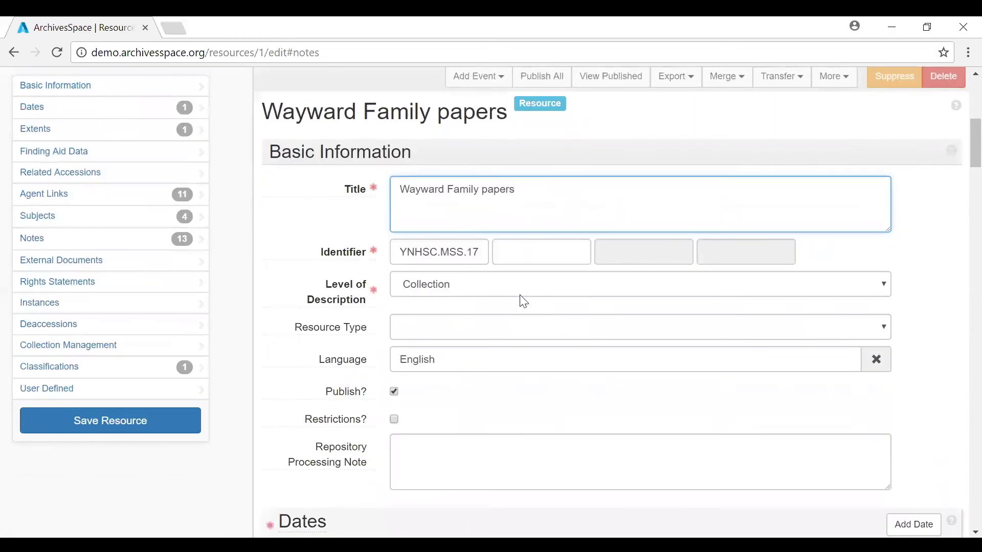
scroll(523, 301, down, 5)
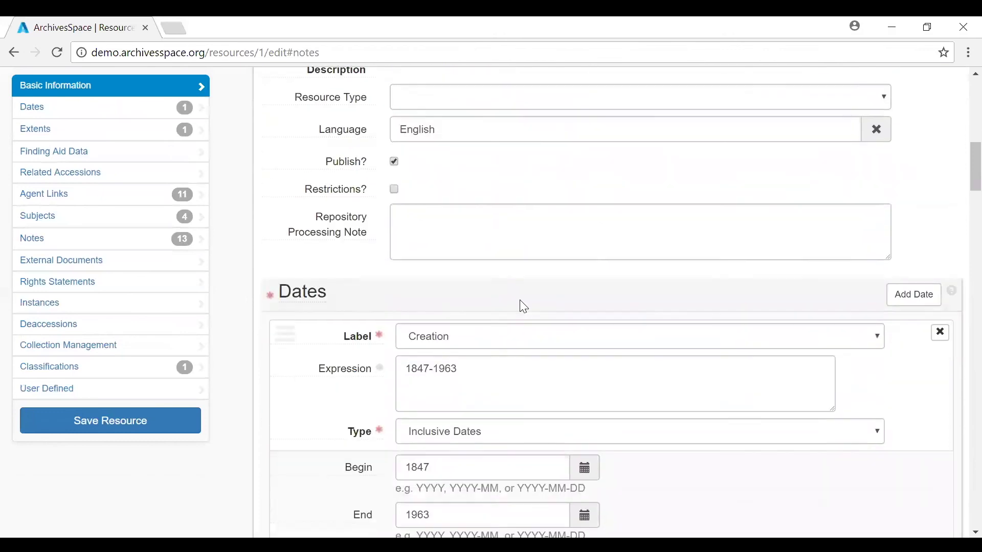
scroll(520, 300, down, 2)
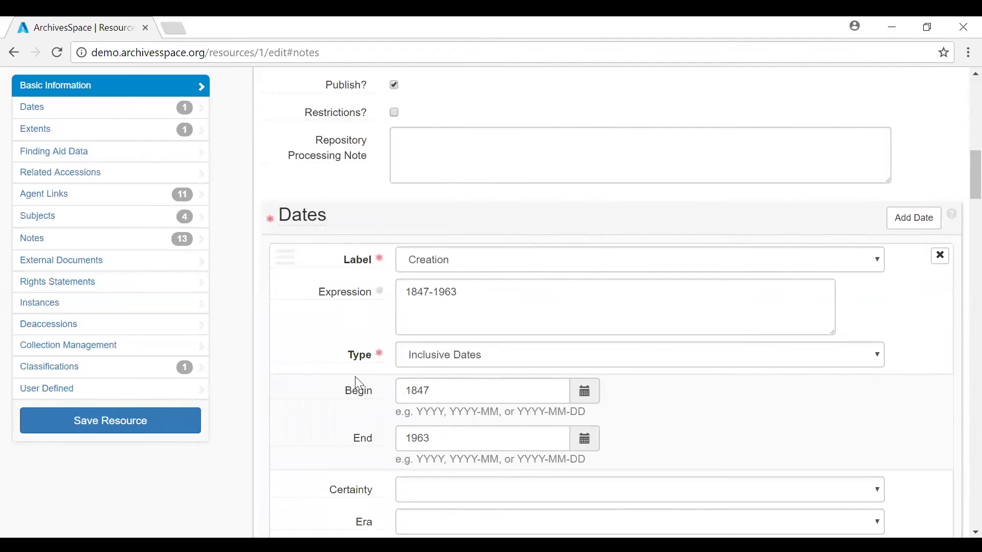
mouse_move(358, 391)
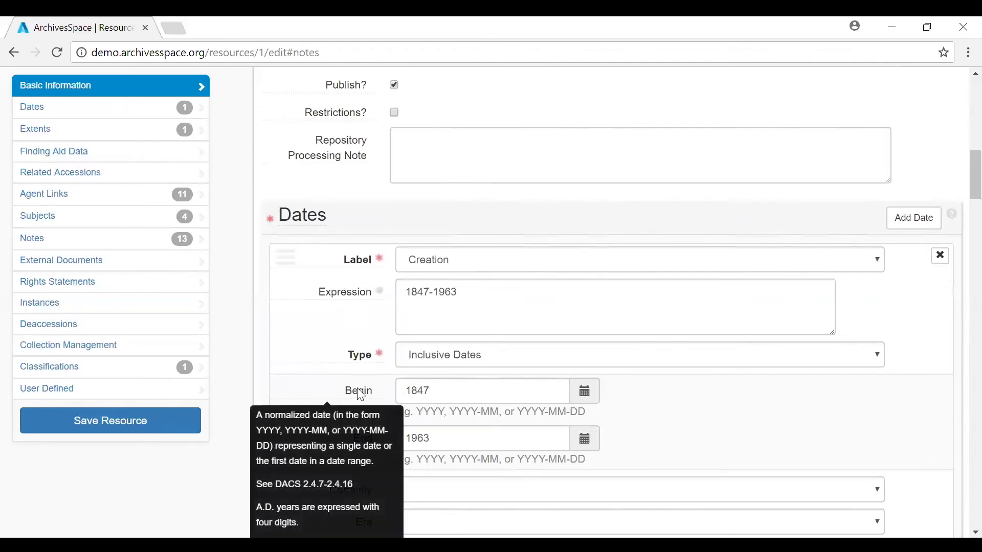
scroll(361, 394, down, 2)
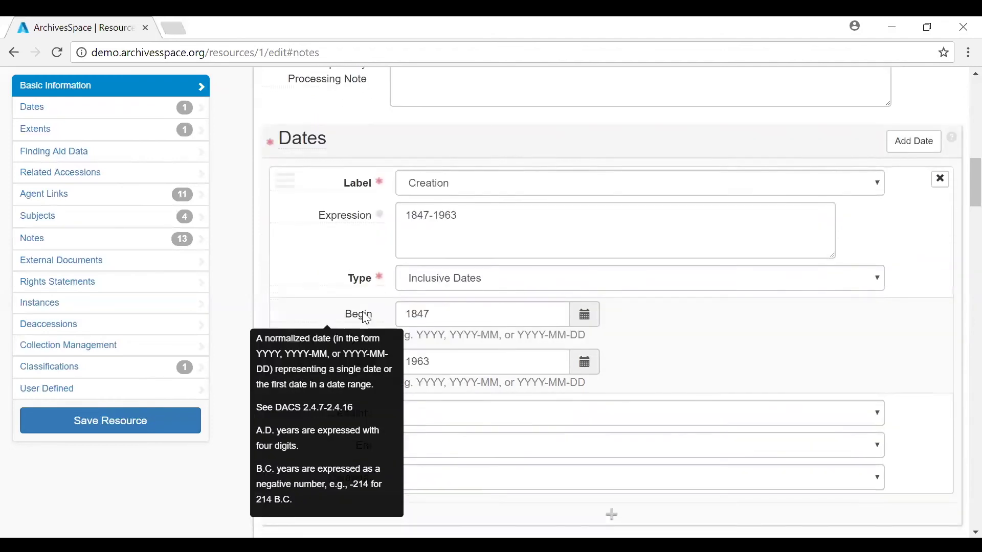
key(Tab)
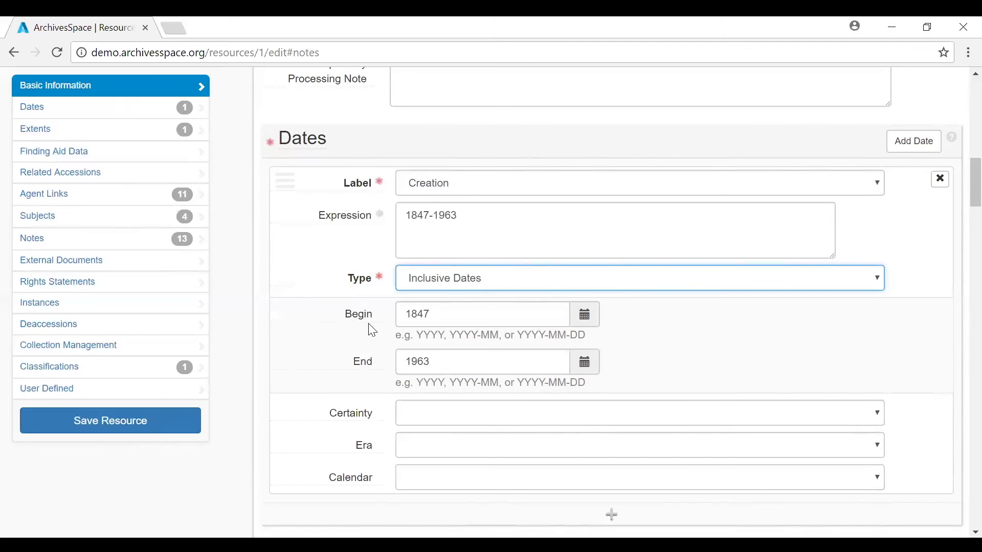
Scroll to the Extents section and open its help documentation in a new tab.
scroll(931, 323, down, 6)
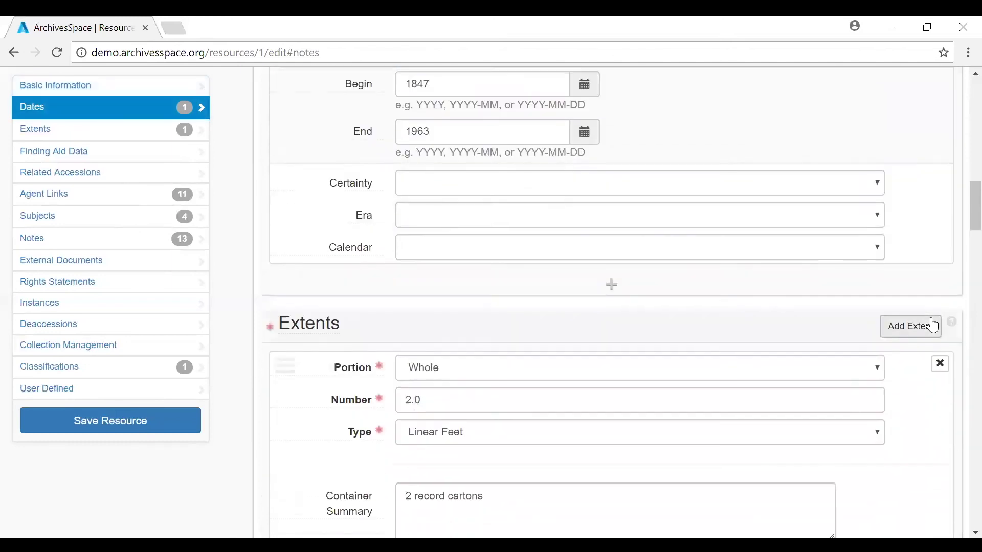
scroll(934, 325, down, 2)
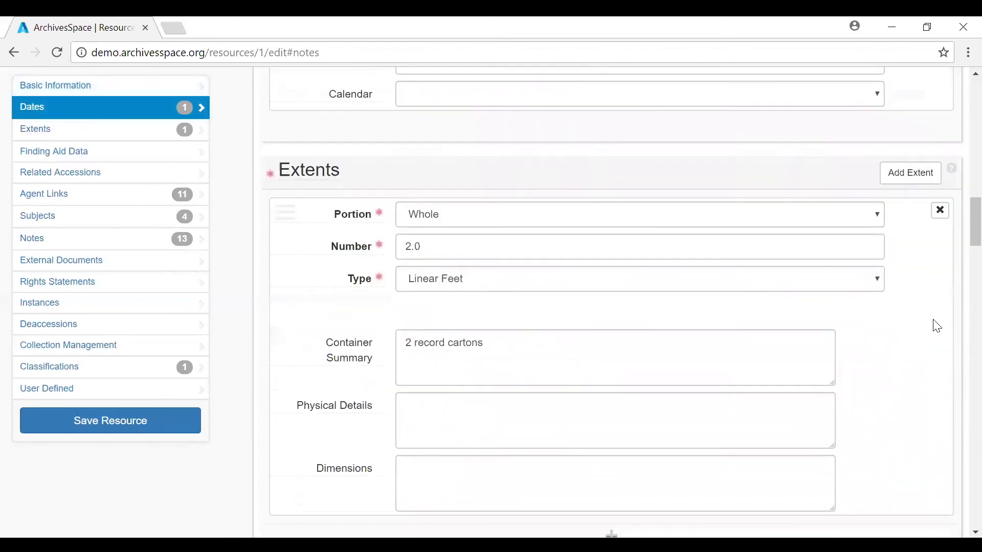
click(952, 173)
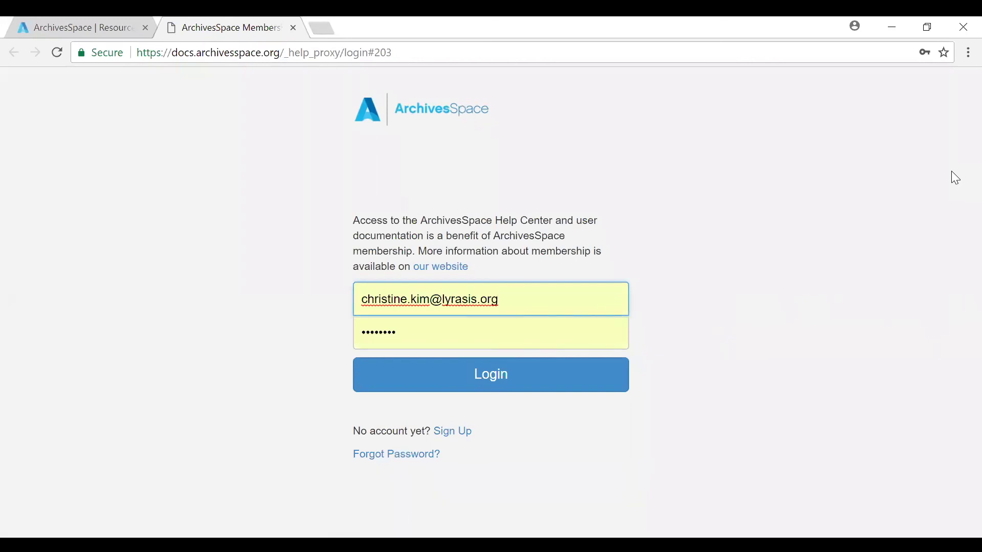
Log in to the Help Center, view the Extents Sub-Record page, then close the help tab.
click(574, 378)
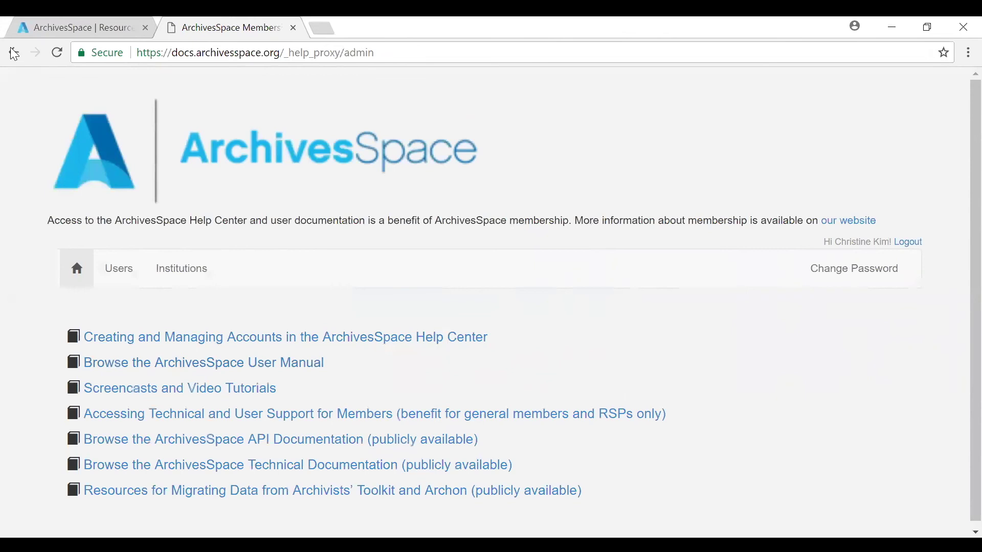
click(293, 28)
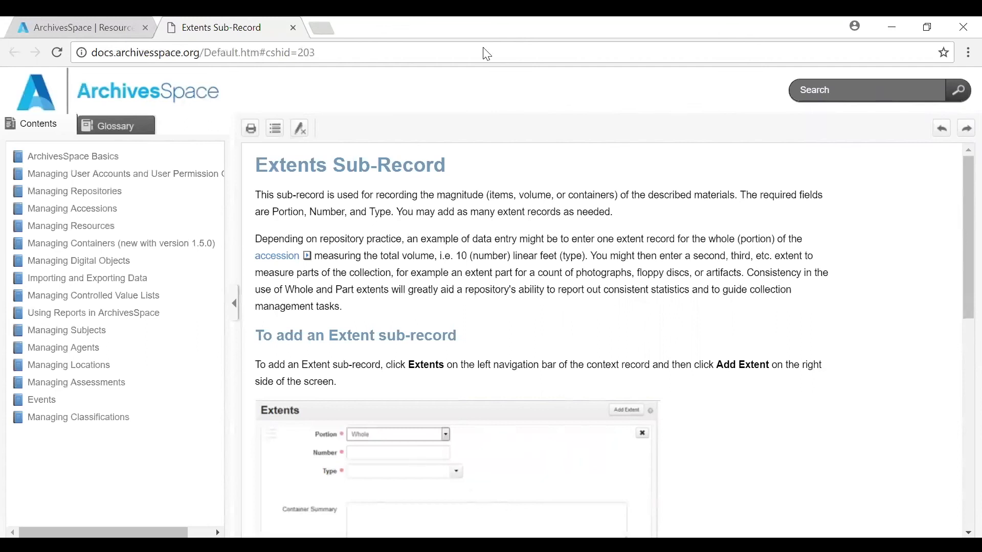
click(293, 28)
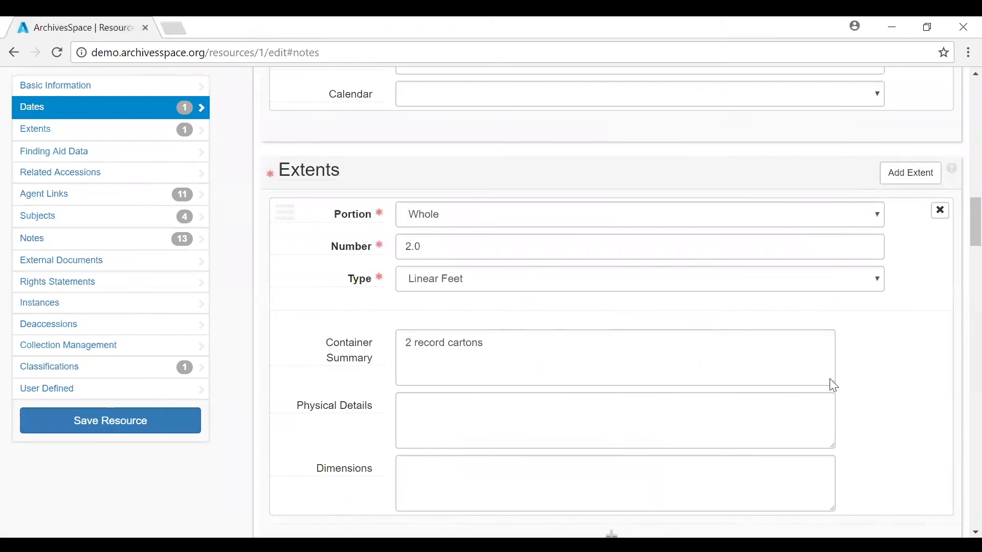
Drag the Container Summary box's corner to make it larger.
drag(833, 385, 862, 454)
scroll(868, 485, down, 1)
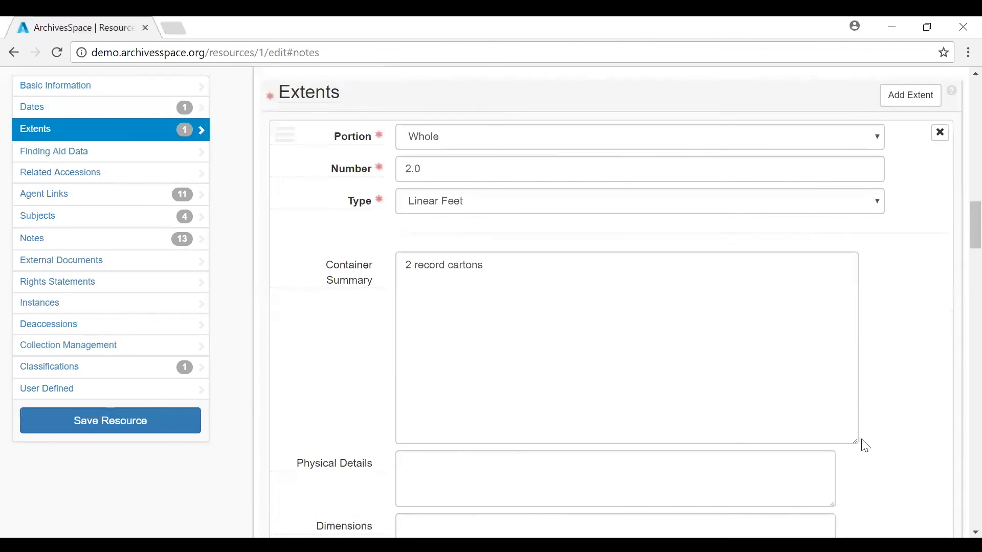
scroll(863, 448, down, 6)
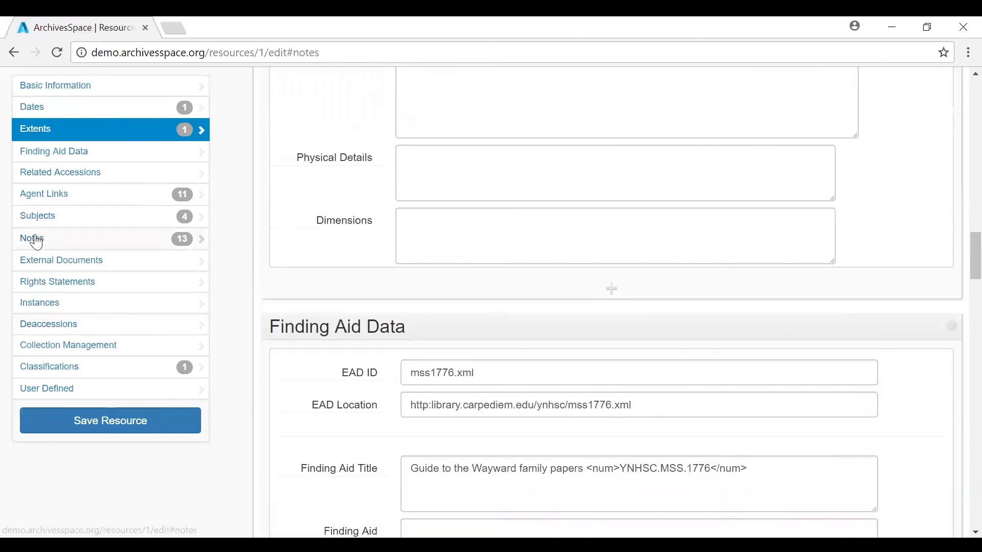
Expand the Family History biographical note in Notes, read it, and return to the top.
click(39, 239)
click(405, 255)
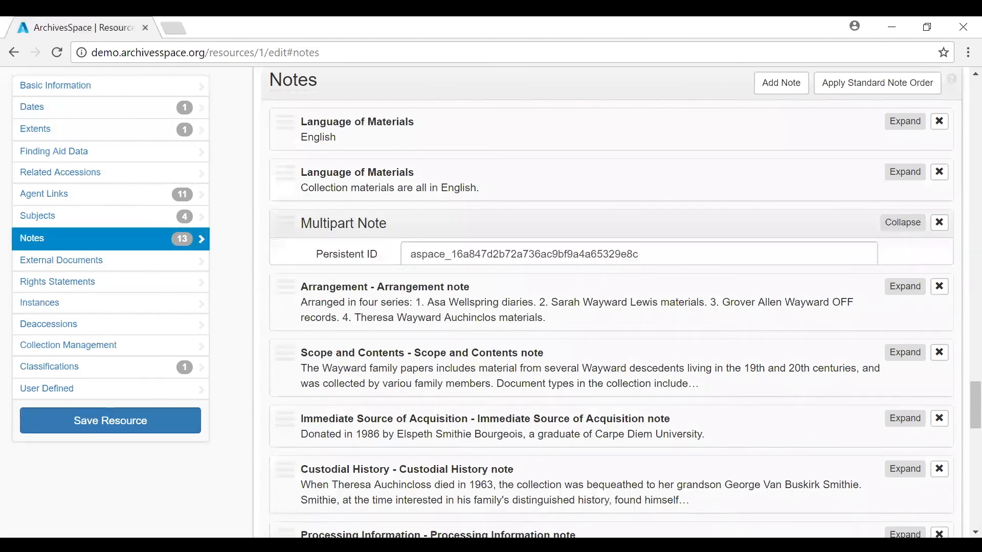
scroll(862, 397, down, 1)
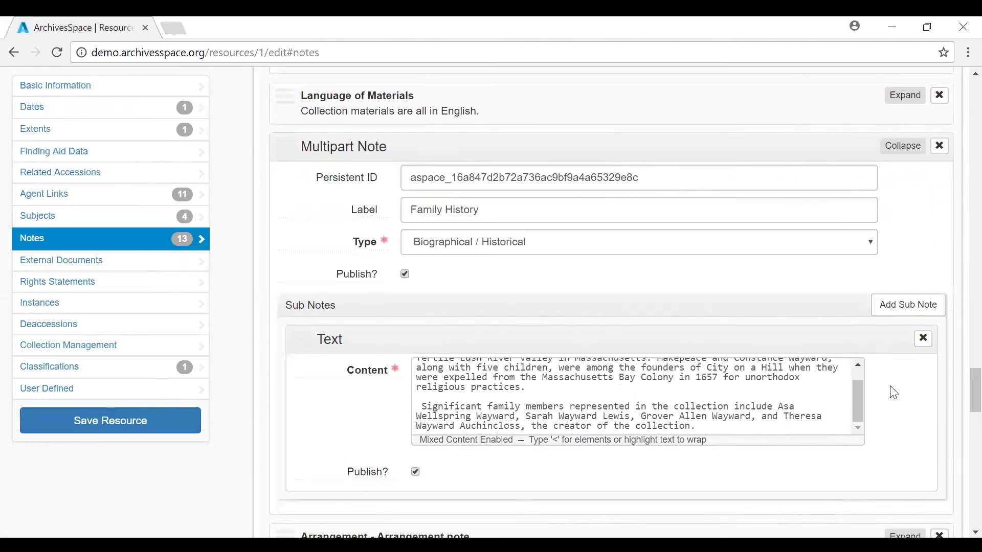
scroll(958, 389, up, 10)
scroll(960, 210, up, 15)
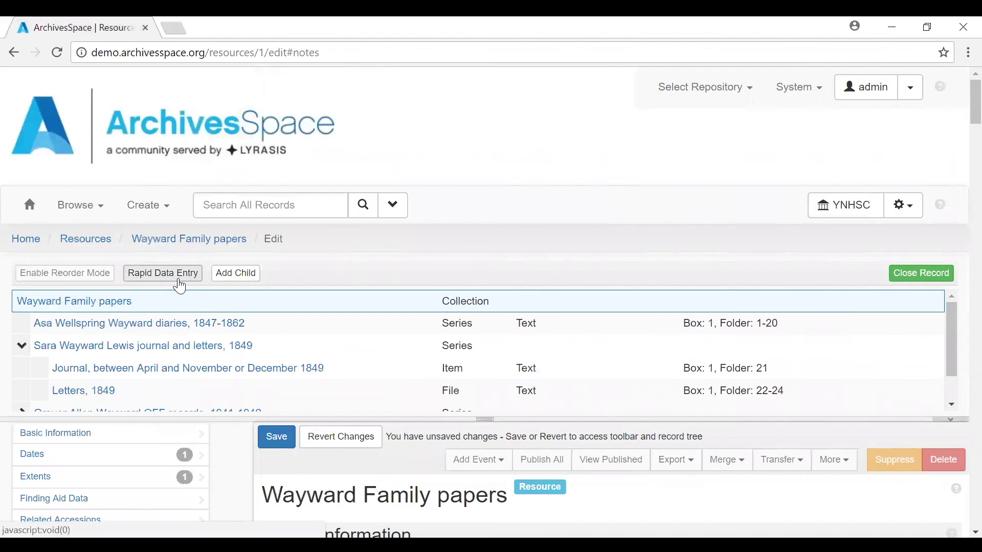
Open the Rapid Data Entry grid and set the first row's level of description to File.
click(179, 276)
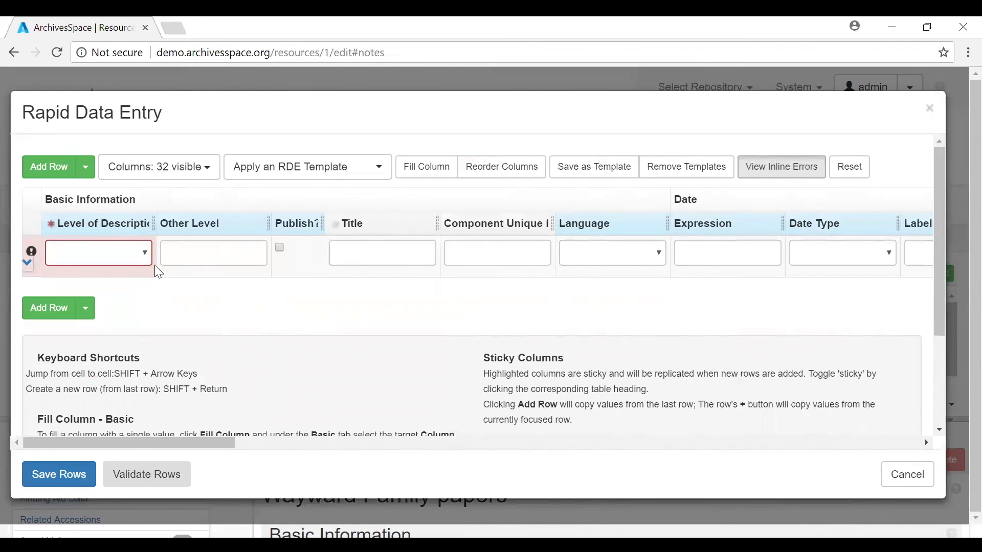
click(141, 257)
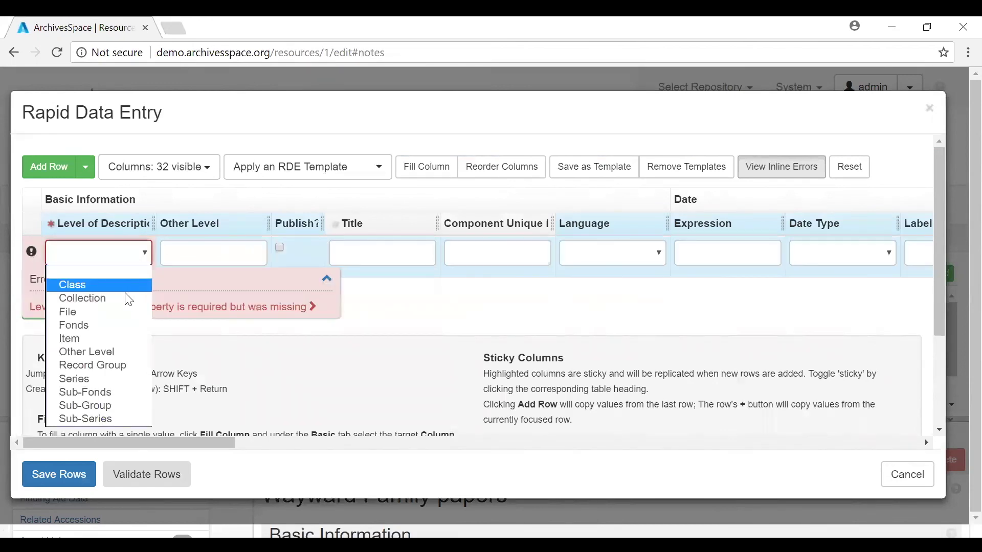
key(Escape)
click(120, 309)
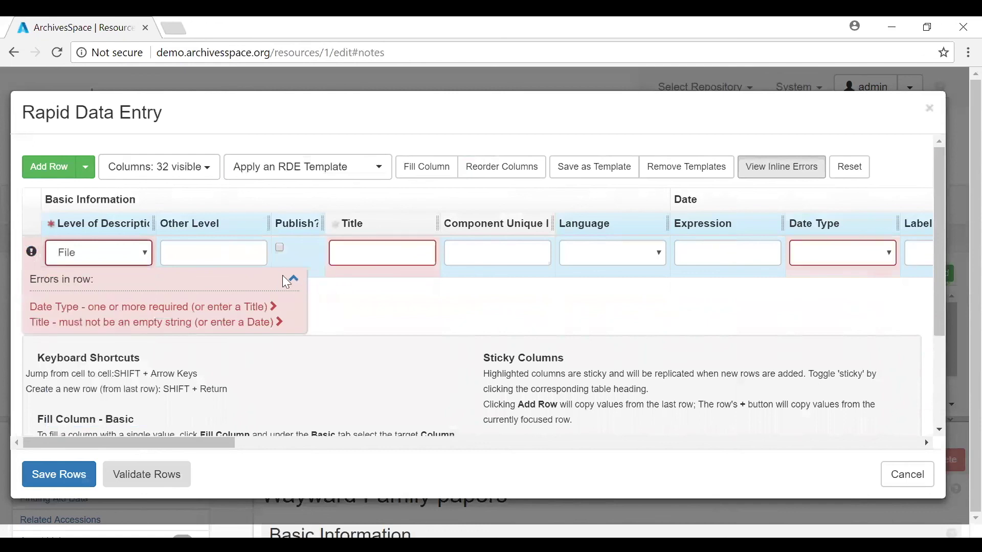
click(296, 284)
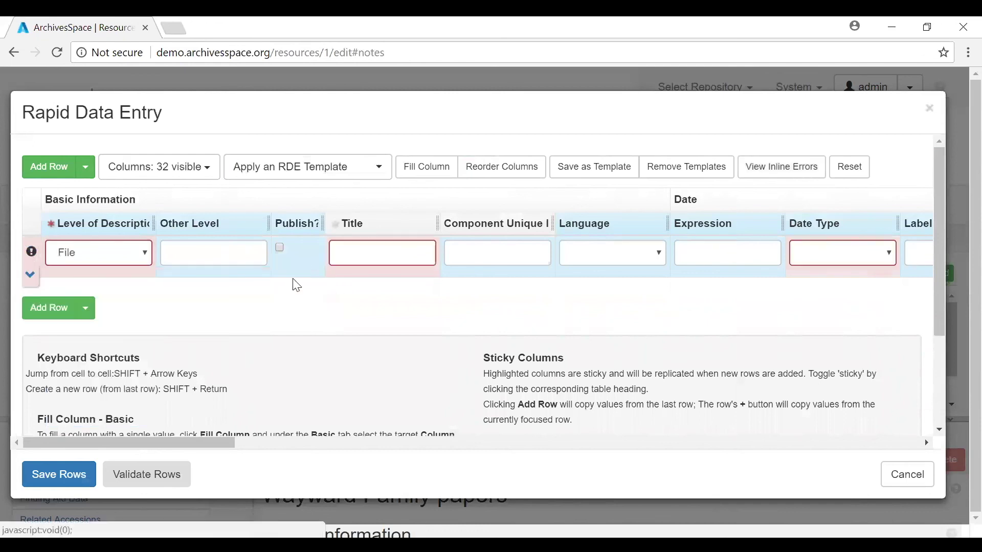
Add 3 more File rows to the grid and scroll it to the right.
click(86, 308)
key(Tab)
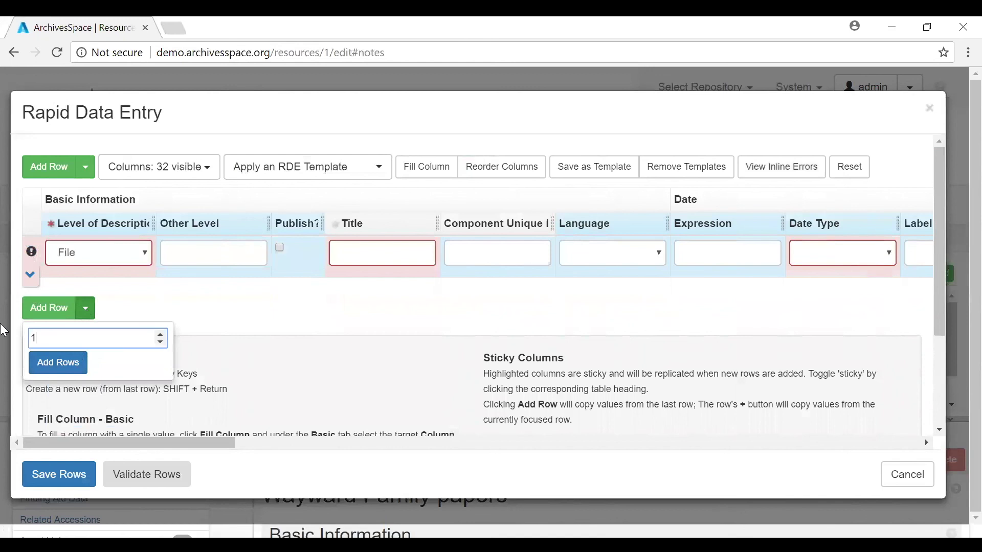
text(3)
click(56, 362)
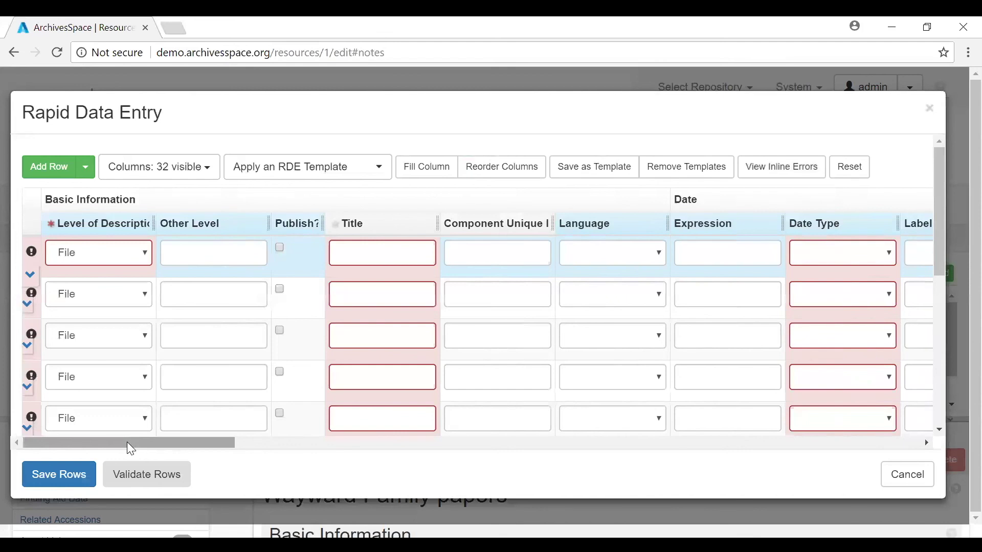
drag(127, 442, 660, 514)
drag(661, 443, 690, 443)
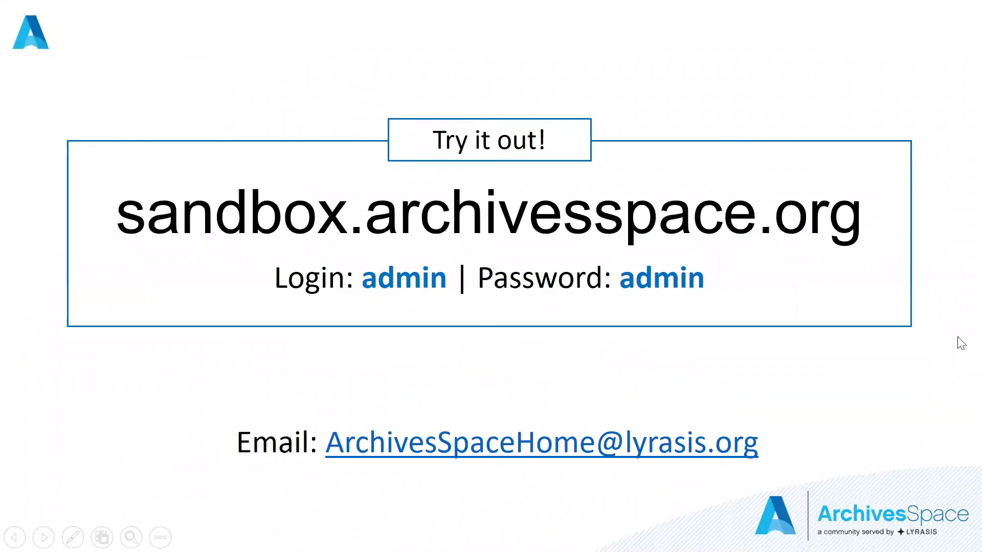